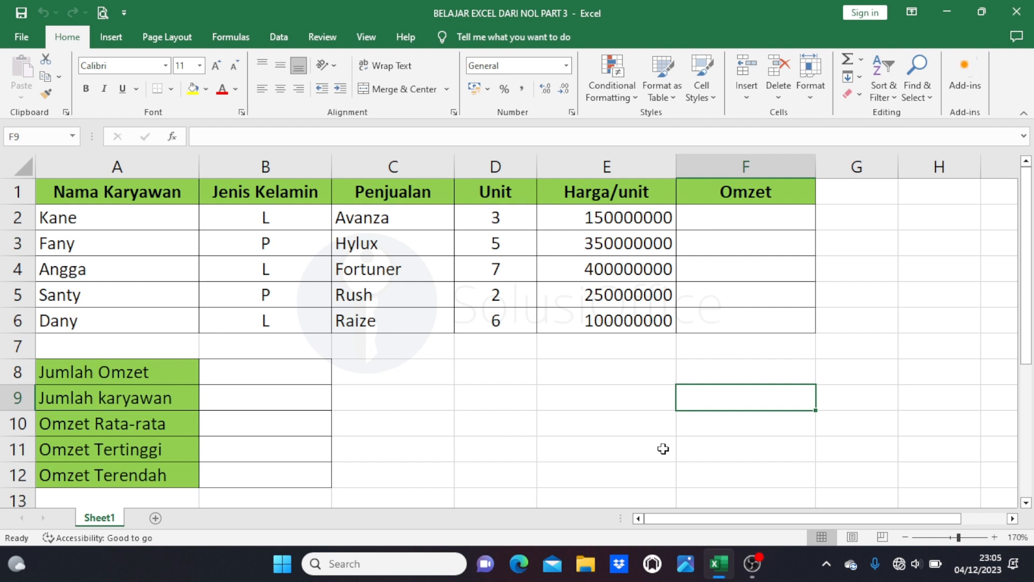
Enter the formula =D2+D3 in cell F2 to add the first two Unit values.
{"action": "left_click", "coordinate": [729, 221]}
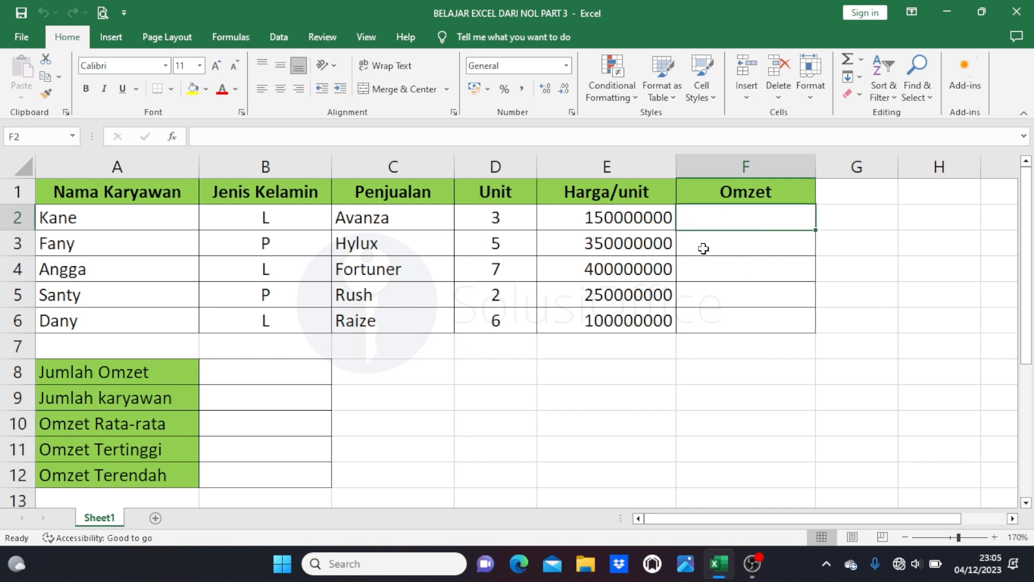
{"action": "left_click", "coordinate": [523, 219]}
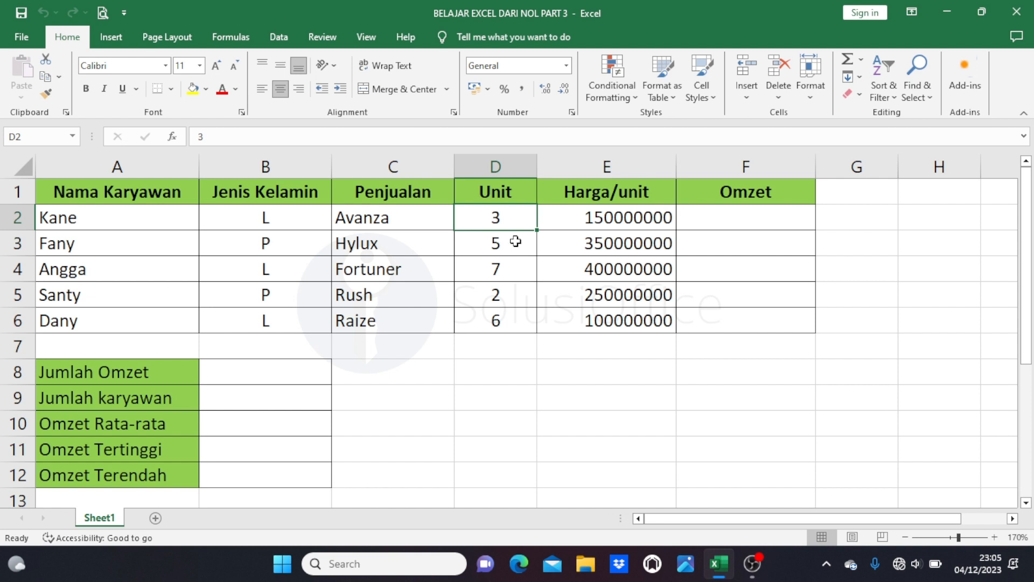
{"action": "left_click", "coordinate": [730, 218]}
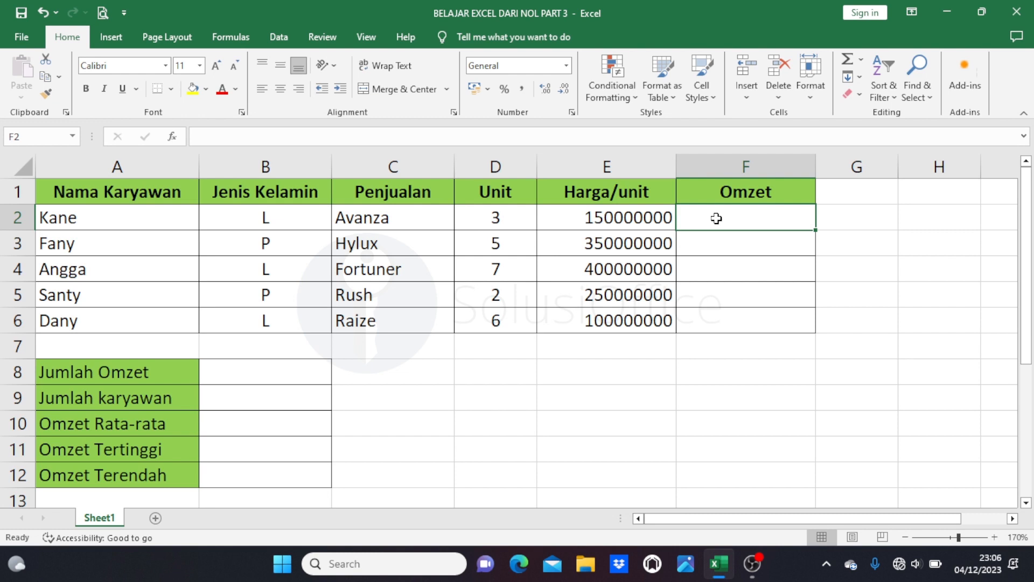
{"action": "type", "text": "="}
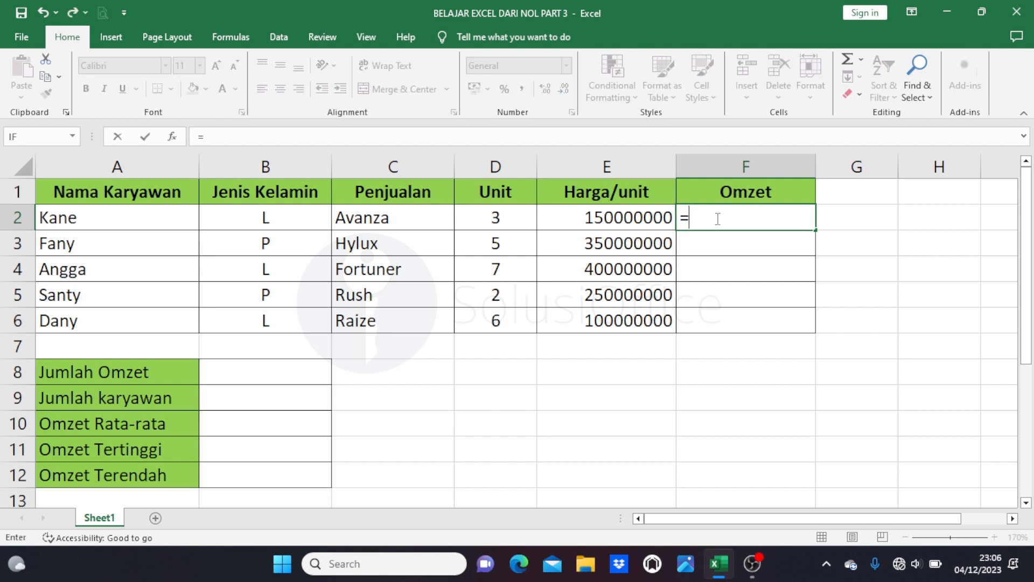
{"action": "left_click", "coordinate": [516, 218]}
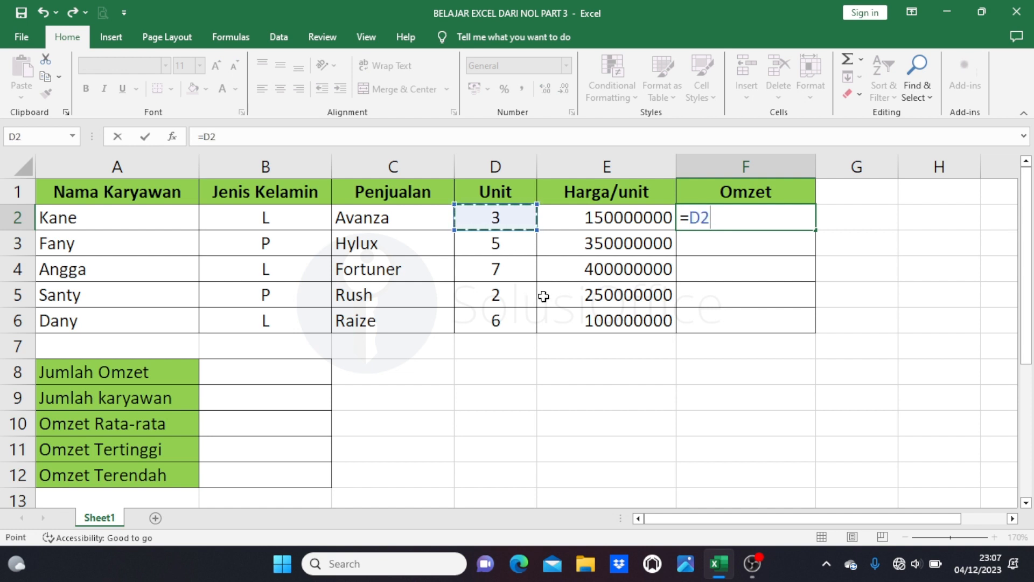
{"action": "type", "text": "+"}
{"action": "left_click", "coordinate": [521, 240]}
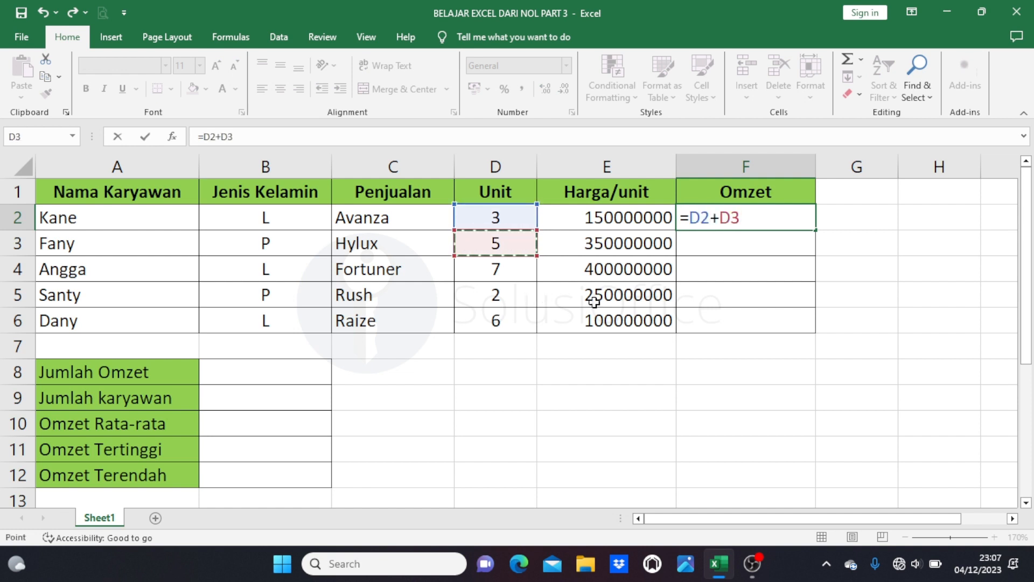
{"action": "key", "text": "Return"}
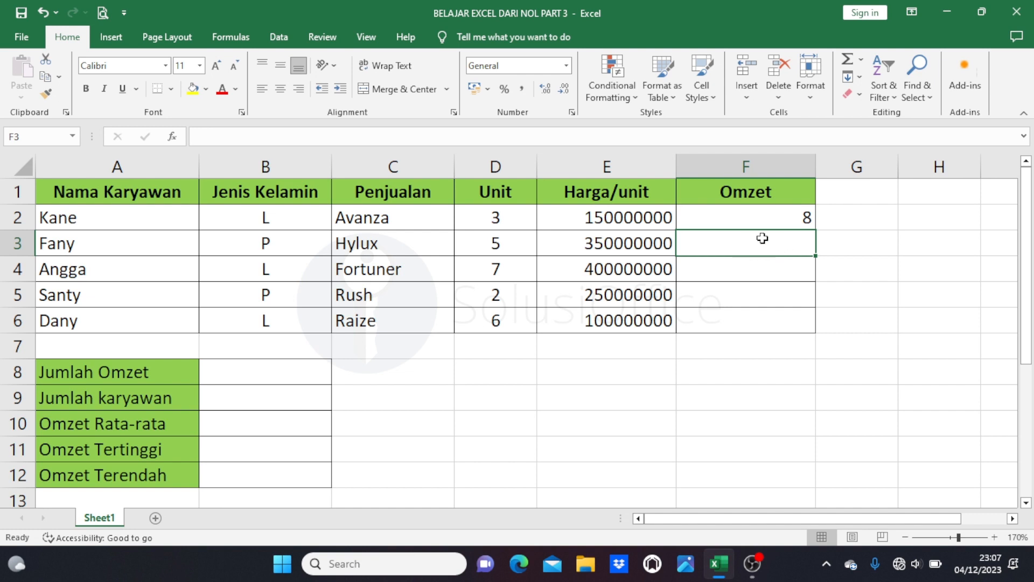
Change the formula in F2 to =D2-D3 to subtract the second Unit value from the first.
{"action": "double_click", "coordinate": [736, 217]}
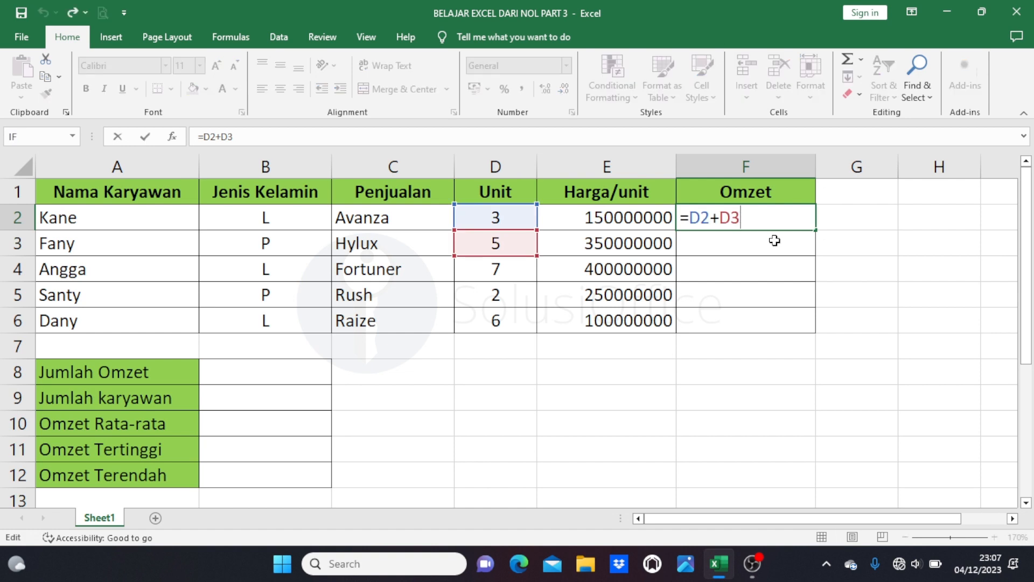
{"action": "key", "text": "BackSpace"}
{"action": "key", "text": "BackSpace"}
{"action": "key", "text": "BackSpace"}
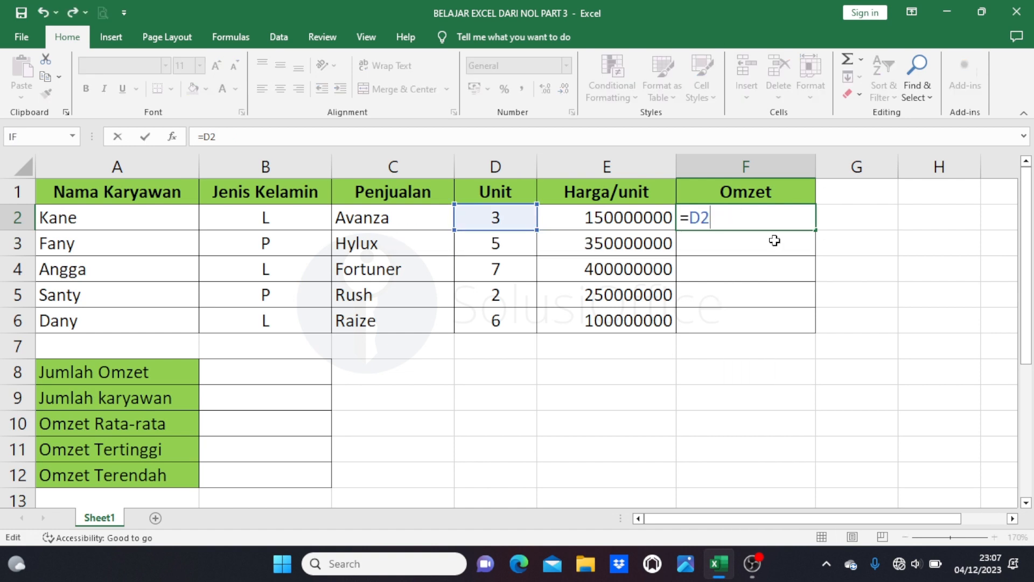
{"action": "type", "text": "-"}
{"action": "left_click", "coordinate": [513, 247]}
{"action": "key", "text": "Return"}
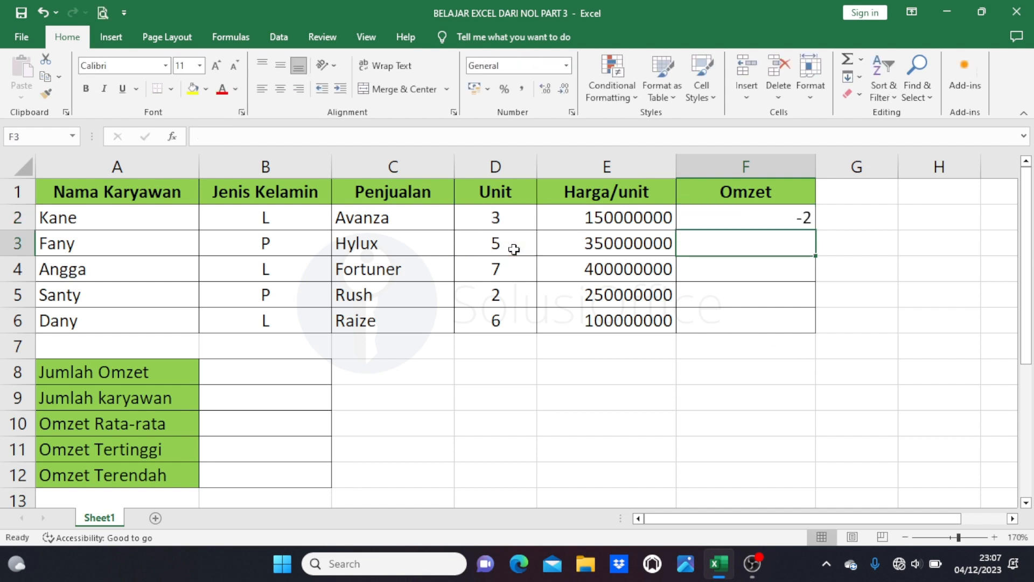
Reverse the subtraction in F2 so that its formula is =D3-D2.
{"action": "left_click", "coordinate": [710, 221]}
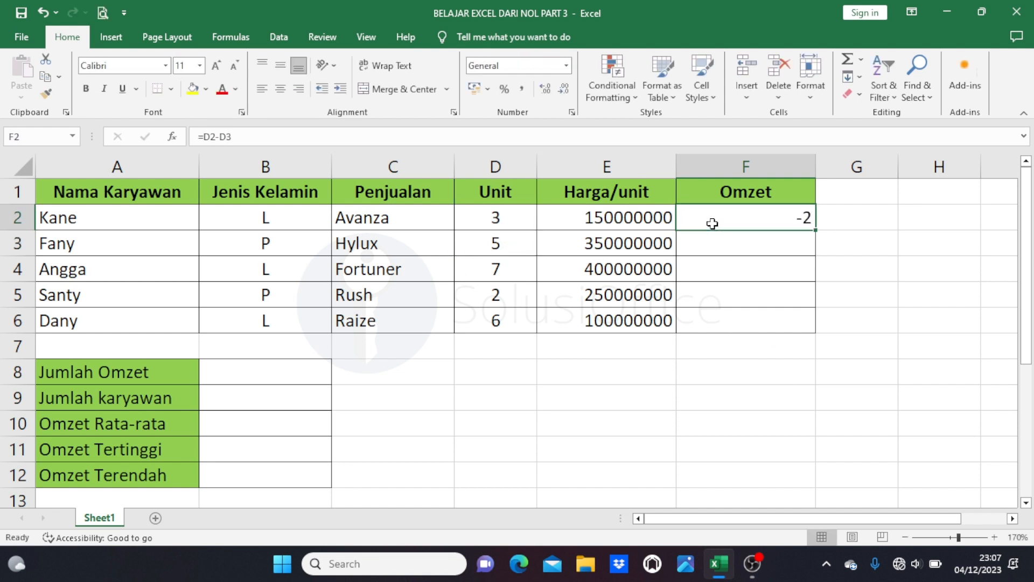
{"action": "left_click", "coordinate": [520, 222]}
{"action": "left_click", "coordinate": [511, 245]}
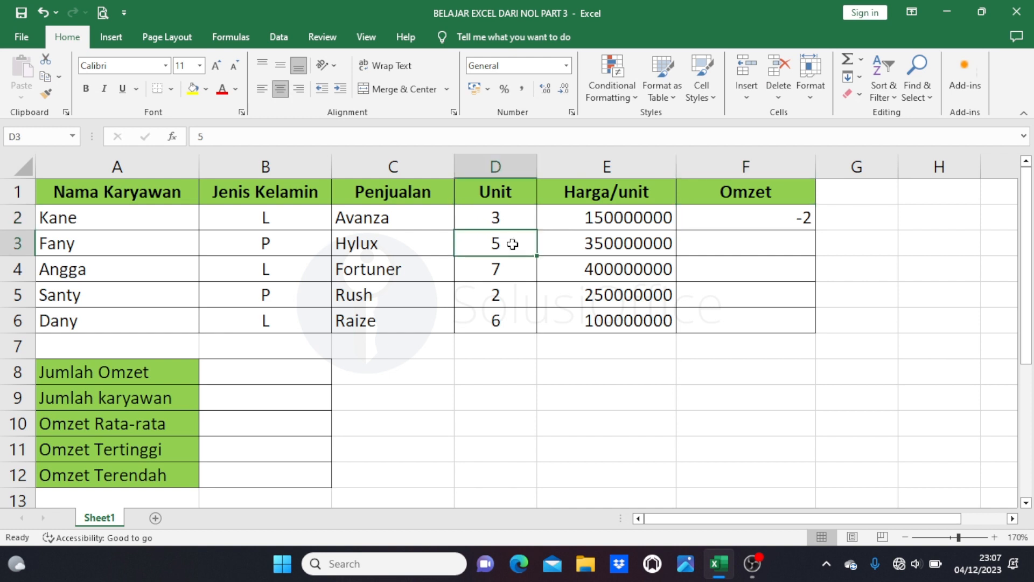
{"action": "left_click", "coordinate": [749, 221]}
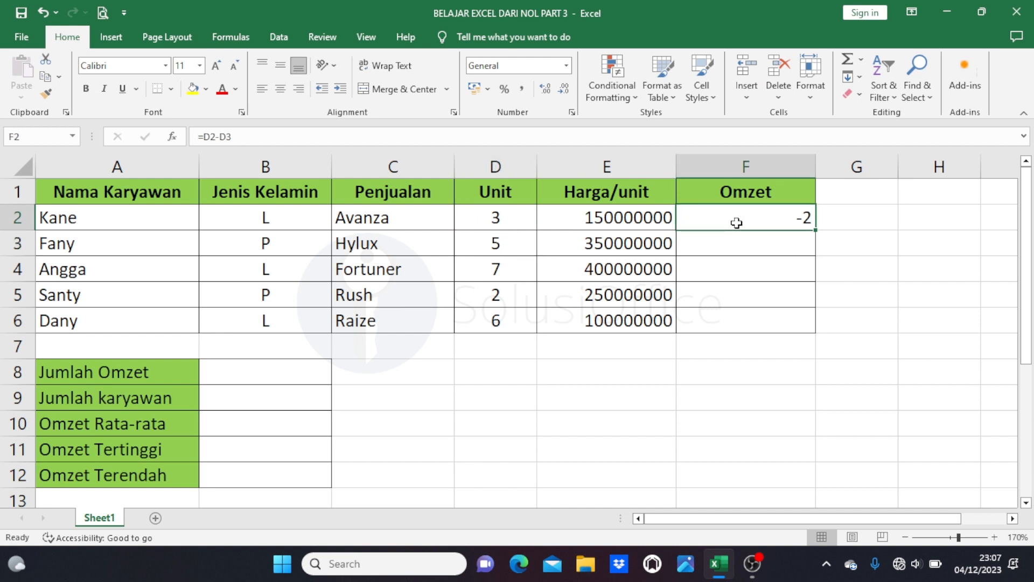
{"action": "double_click", "coordinate": [737, 222]}
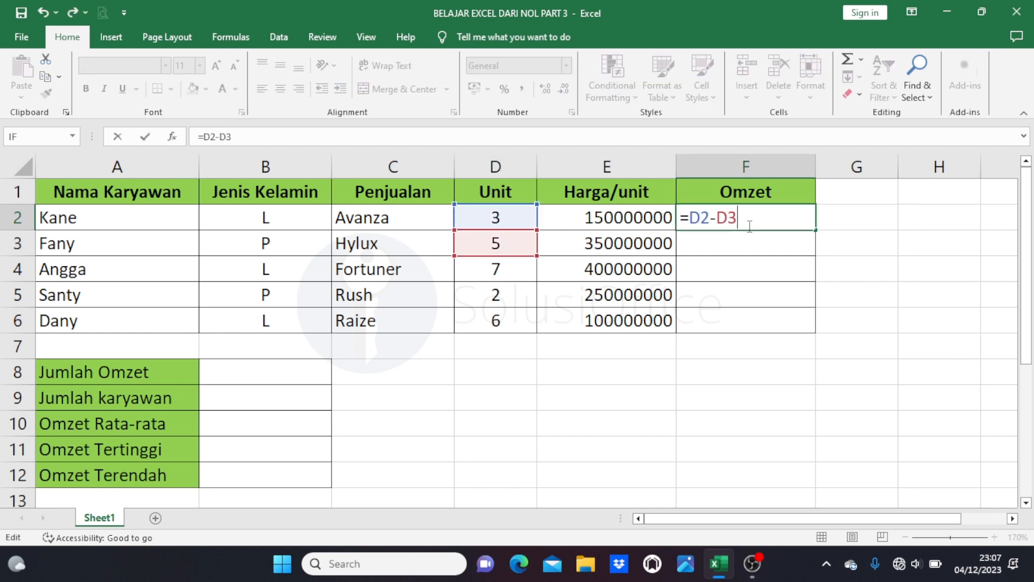
{"action": "key", "text": "BackSpace"}
{"action": "key", "text": "BackSpace"}
{"action": "key", "text": "BackSpace"}
{"action": "key", "text": "BackSpace"}
{"action": "key", "text": "BackSpace"}
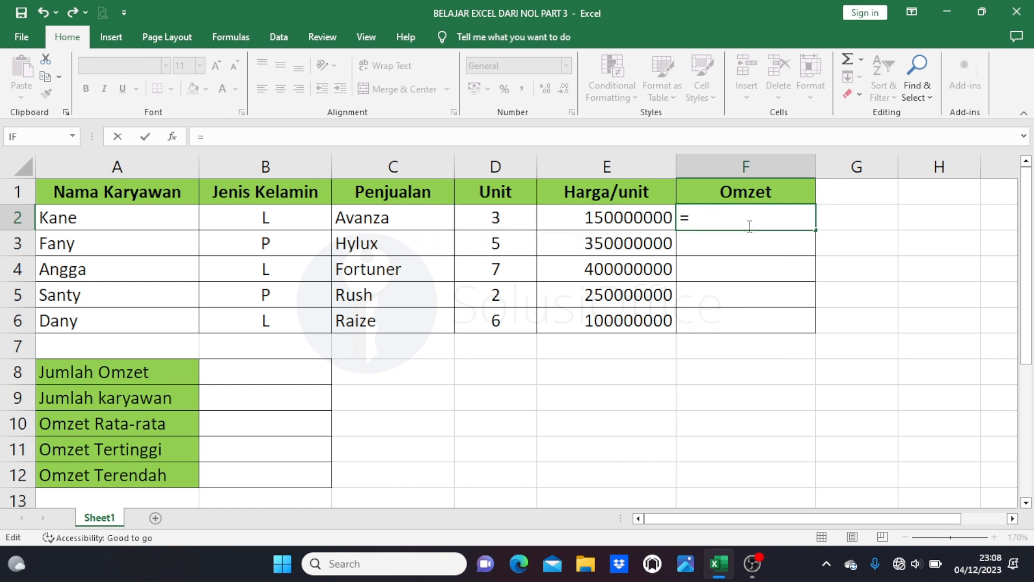
{"action": "left_click", "coordinate": [520, 248]}
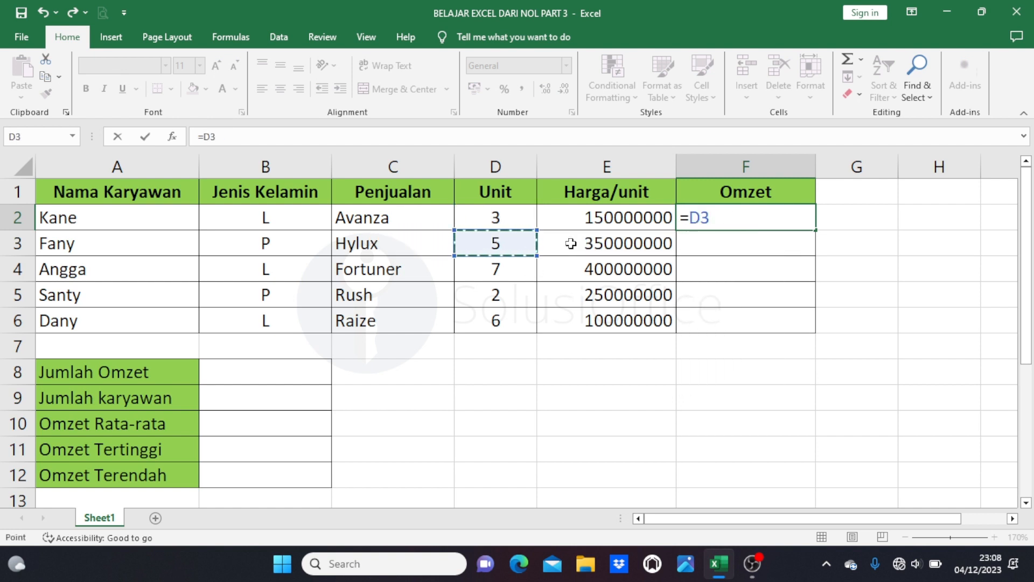
{"action": "type", "text": "-"}
{"action": "left_click", "coordinate": [490, 214]}
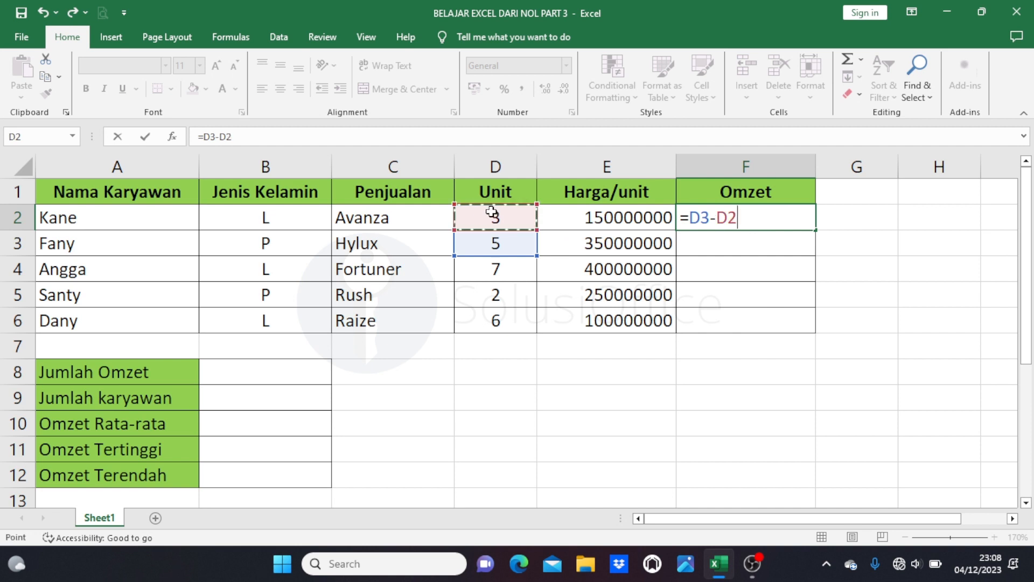
{"action": "key", "text": "Return"}
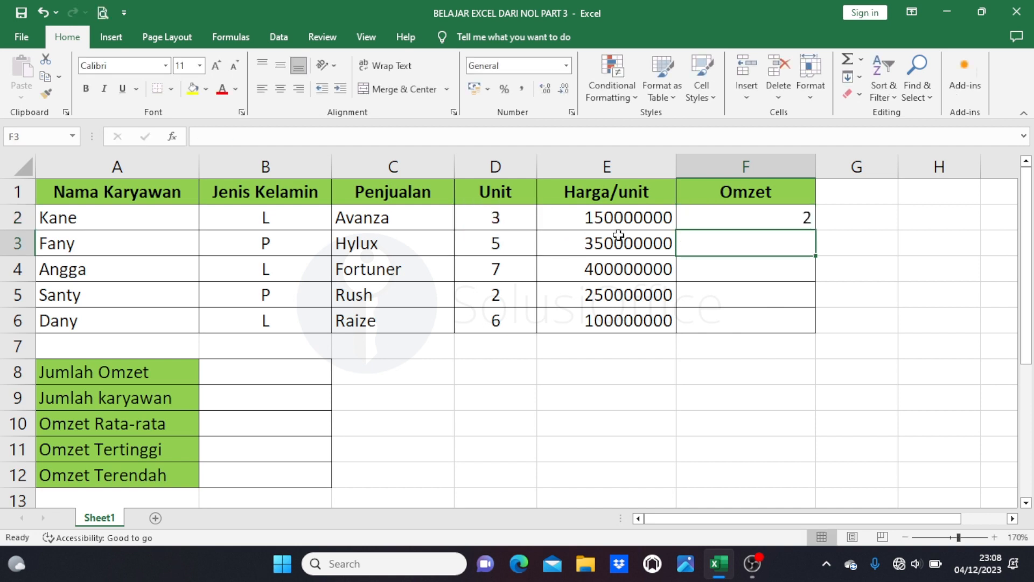
Replace the formula in F2 with the division =D6/D5 and clear the cell.
{"action": "left_click", "coordinate": [726, 217]}
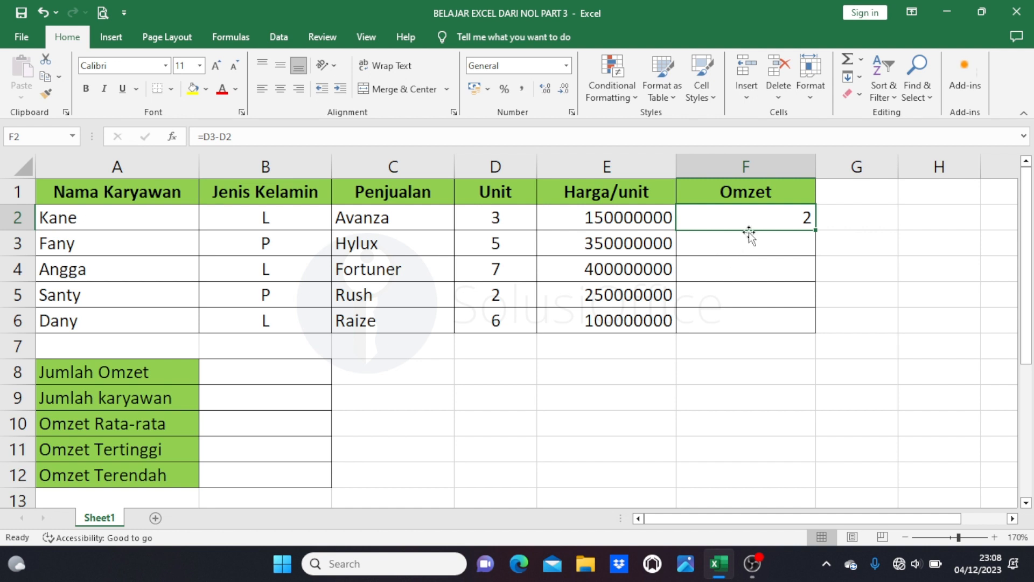
{"action": "double_click", "coordinate": [728, 222]}
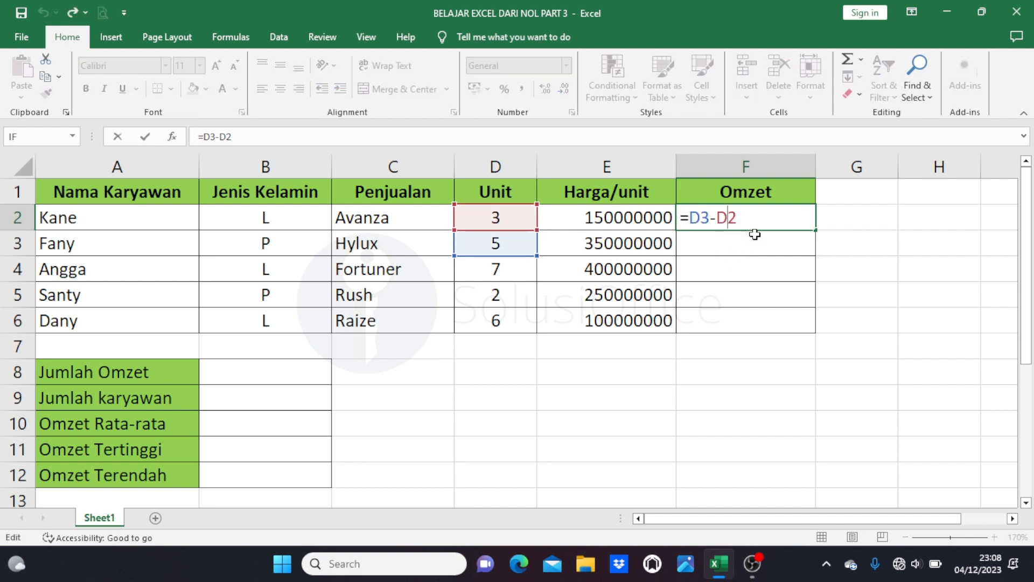
{"action": "key", "text": "BackSpace"}
{"action": "key", "text": "BackSpace"}
{"action": "key", "text": "BackSpace"}
{"action": "key", "text": "BackSpace"}
{"action": "key", "text": "BackSpace"}
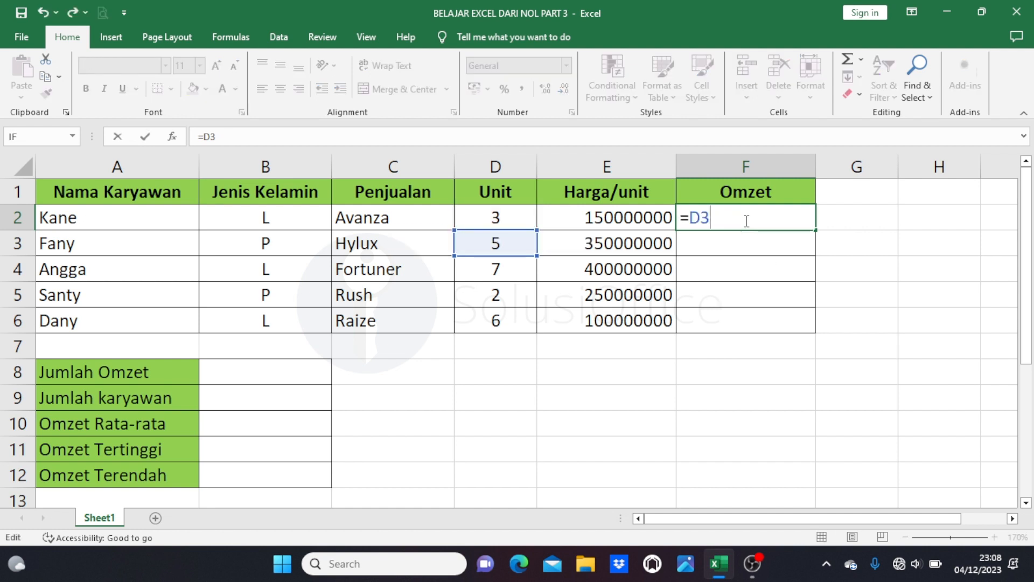
{"action": "left_click", "coordinate": [503, 317]}
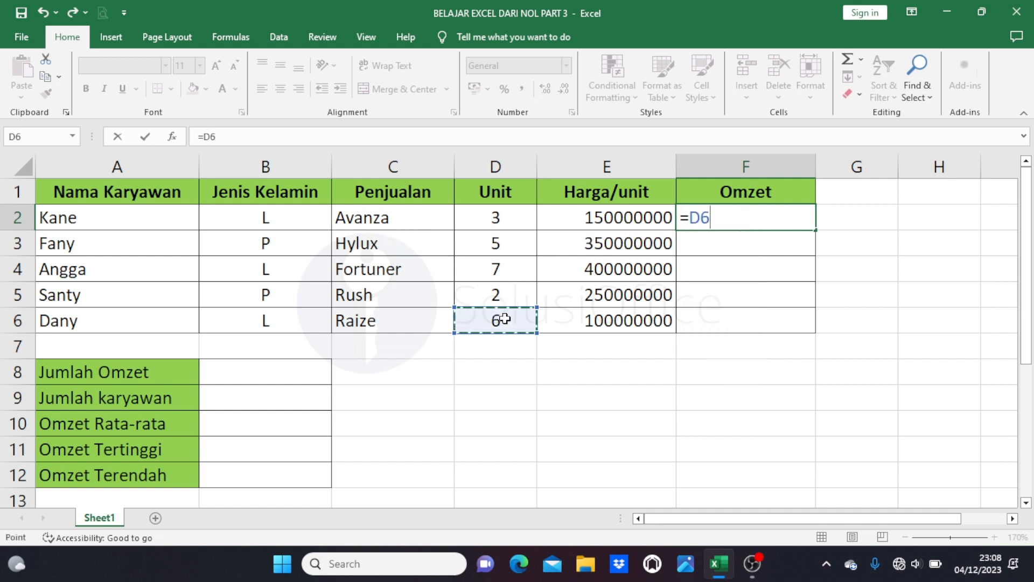
{"action": "type", "text": "/"}
{"action": "left_click", "coordinate": [519, 297]}
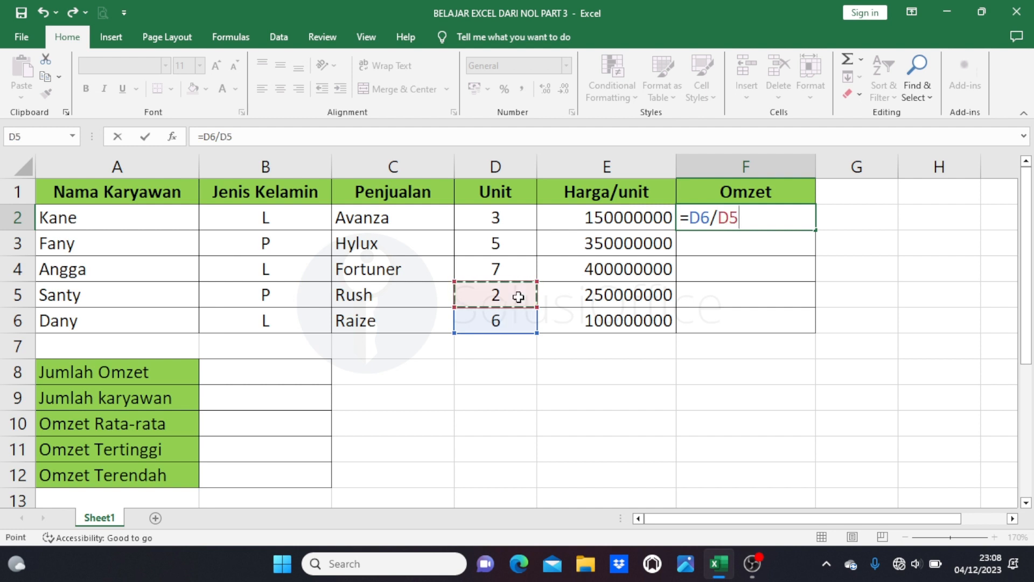
{"action": "key", "text": "Return"}
{"action": "left_click", "coordinate": [733, 220]}
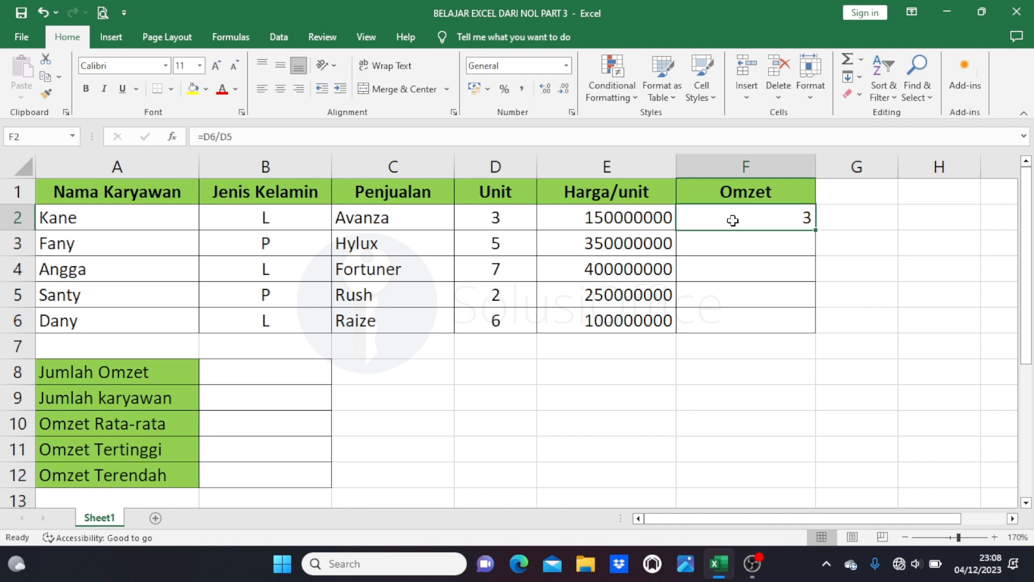
{"action": "key", "text": "Delete"}
Enter the formula =E2*D2 in F2 to calculate the first Omzet from Harga/unit times Unit.
{"action": "left_click", "coordinate": [559, 223]}
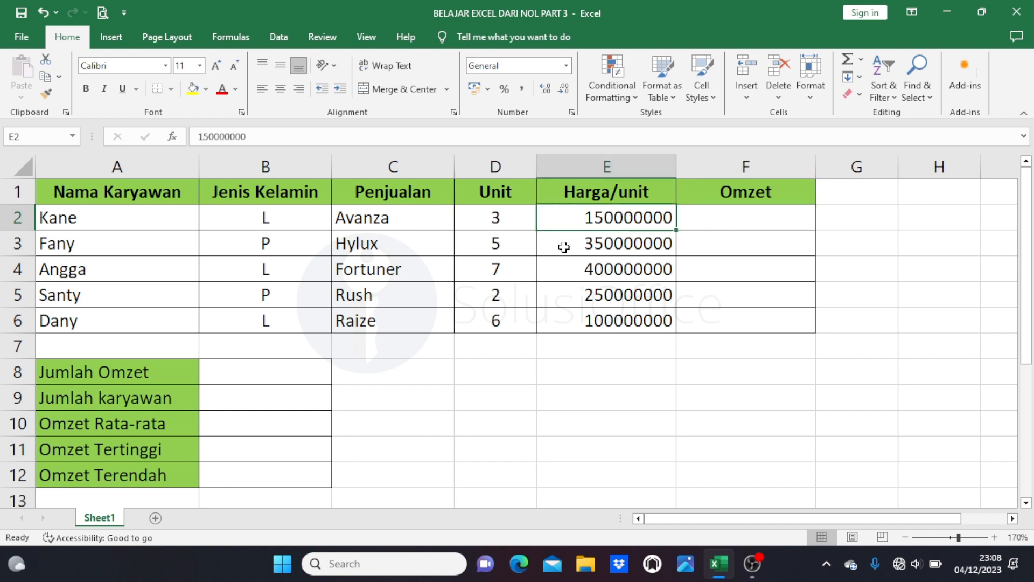
{"action": "left_click", "coordinate": [505, 218]}
{"action": "left_click", "coordinate": [754, 222]}
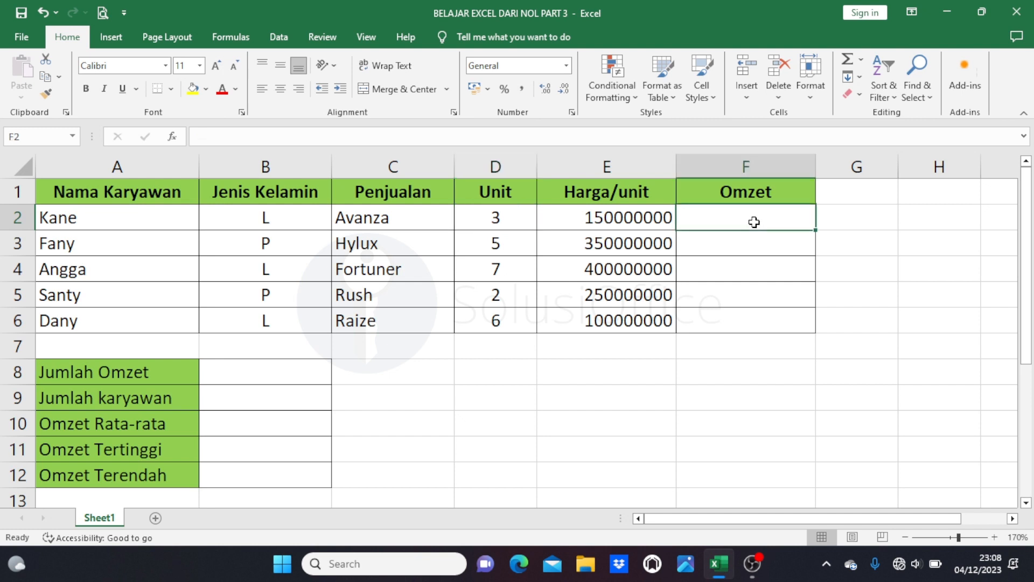
{"action": "type", "text": "="}
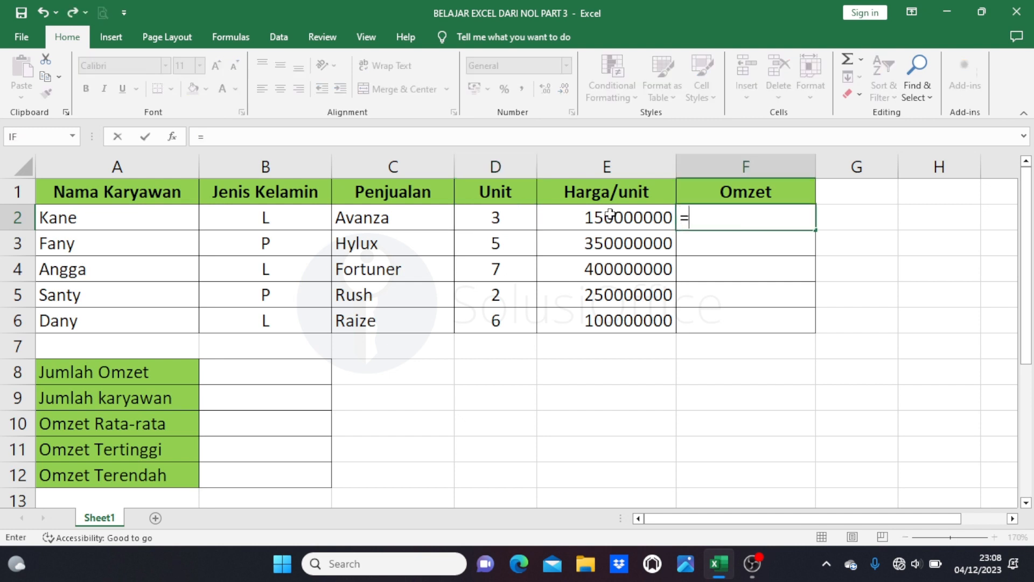
{"action": "left_click", "coordinate": [568, 222]}
{"action": "type", "text": "*"}
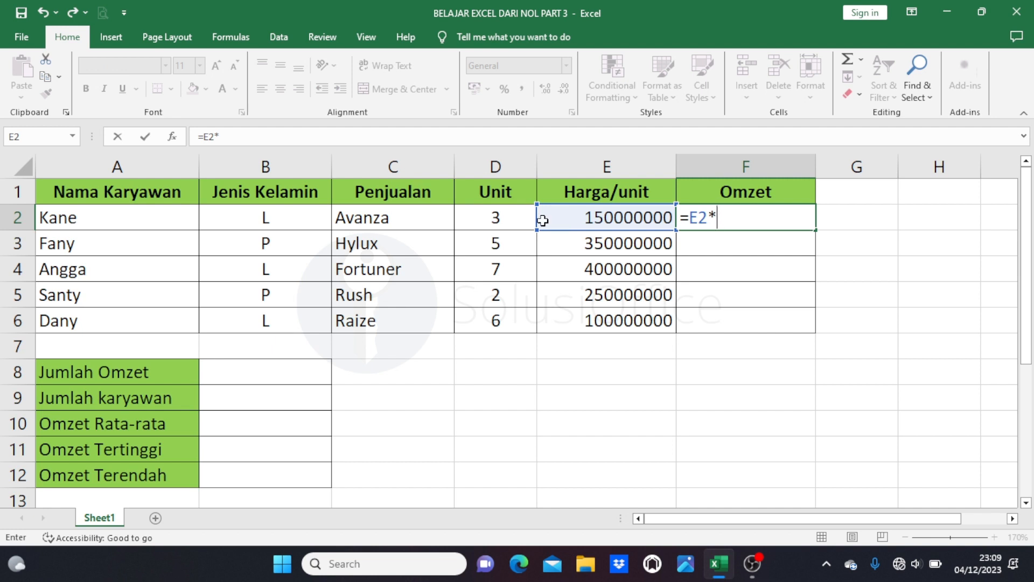
{"action": "left_click", "coordinate": [476, 220]}
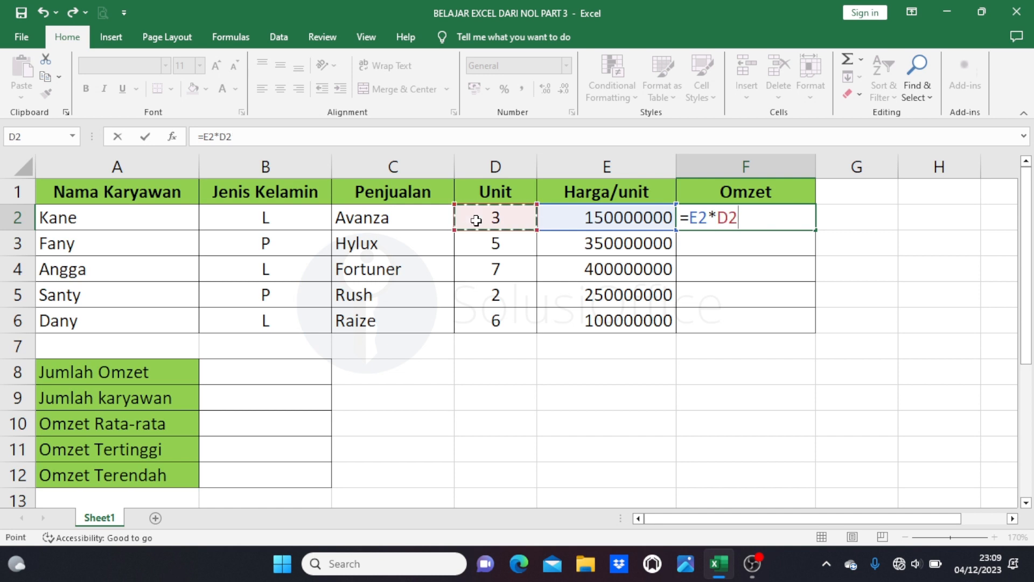
{"action": "key", "text": "Return"}
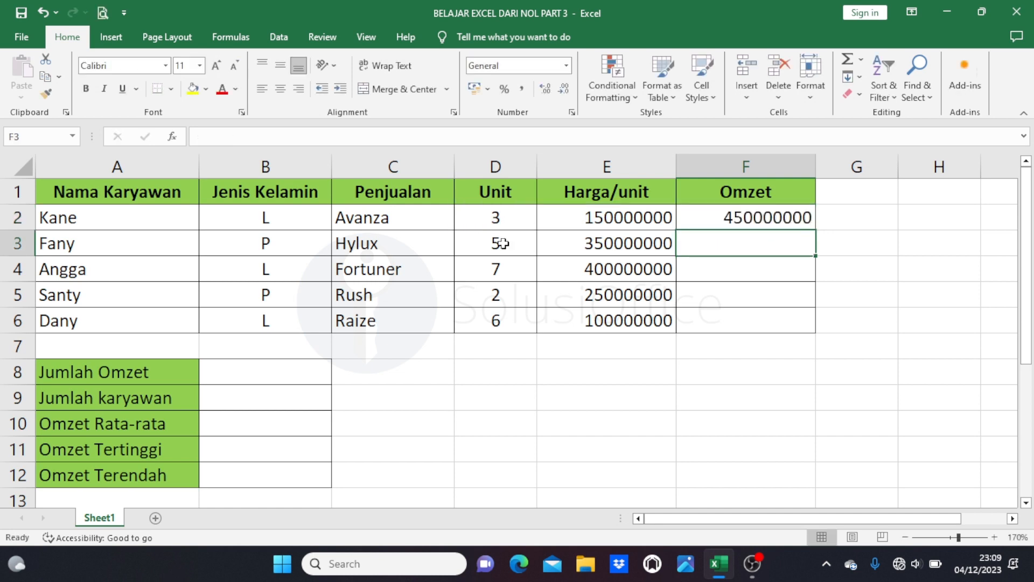
Fill the Omzet formula from F2 down through F6 and select the copied cells F3:F6.
{"action": "left_click", "coordinate": [516, 217]}
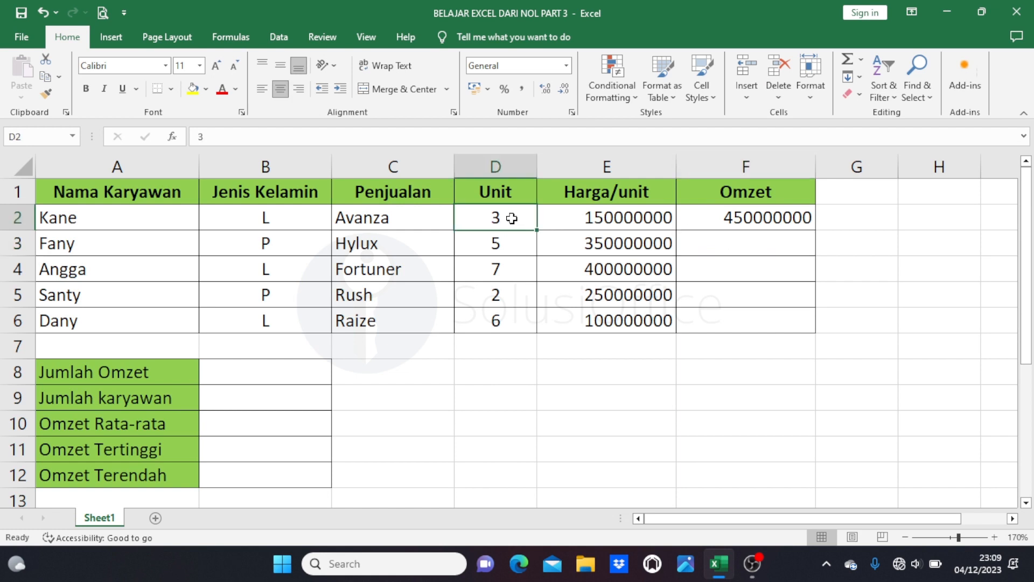
{"action": "left_click", "coordinate": [569, 217]}
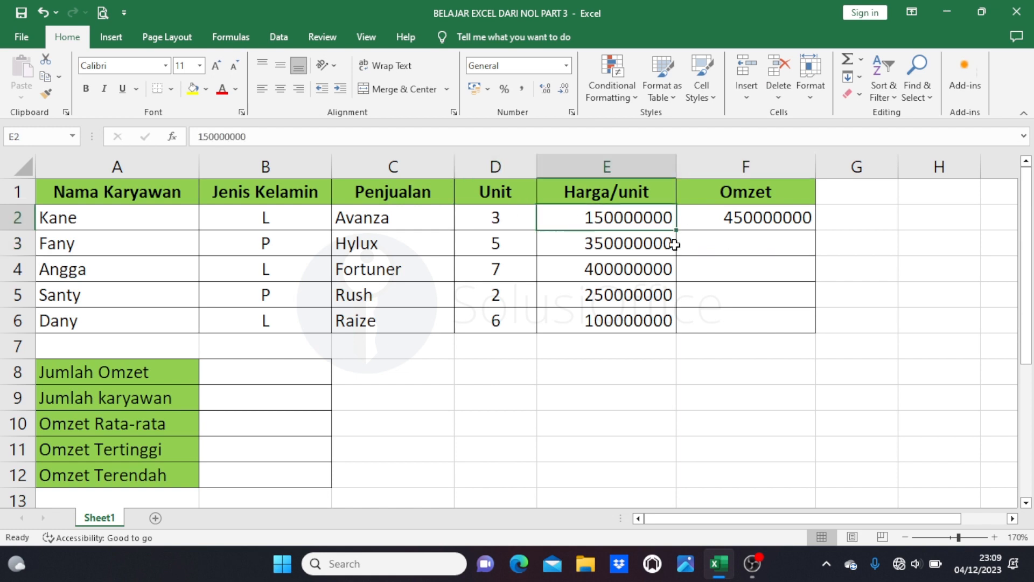
{"action": "left_click", "coordinate": [715, 220]}
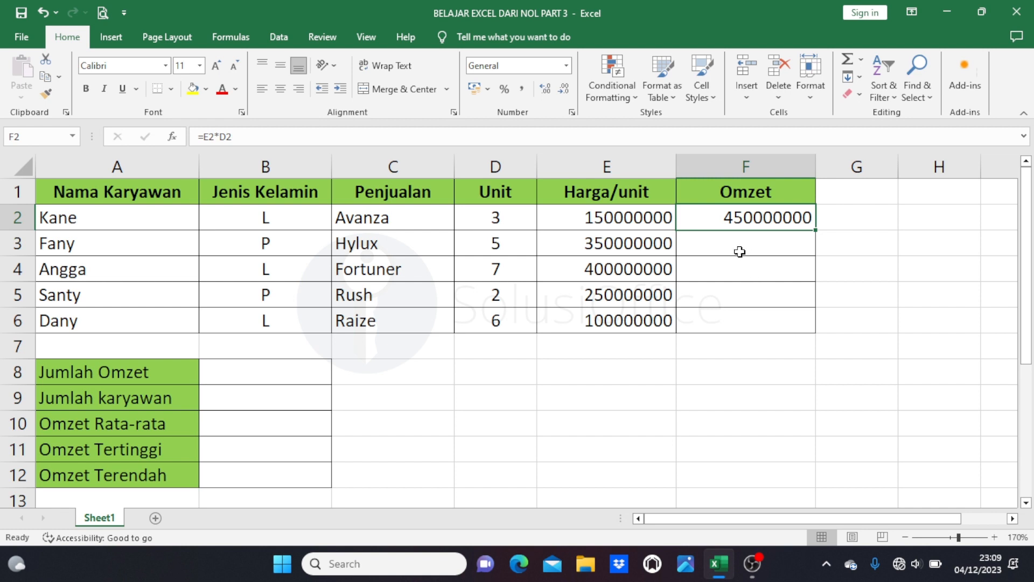
{"action": "double_click", "coordinate": [816, 230]}
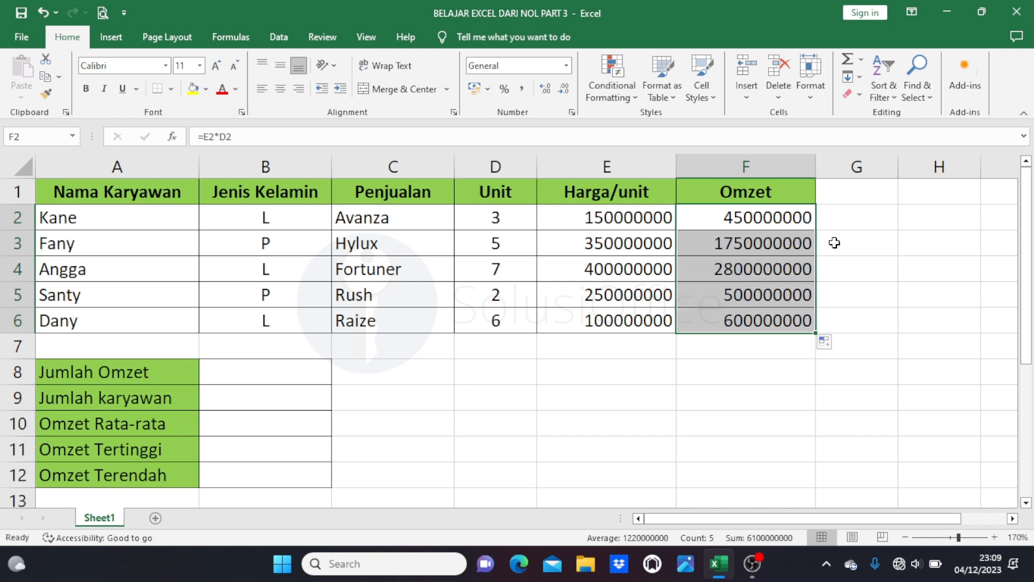
{"action": "left_click_drag", "start_coordinate": [775, 242], "coordinate": [758, 314]}
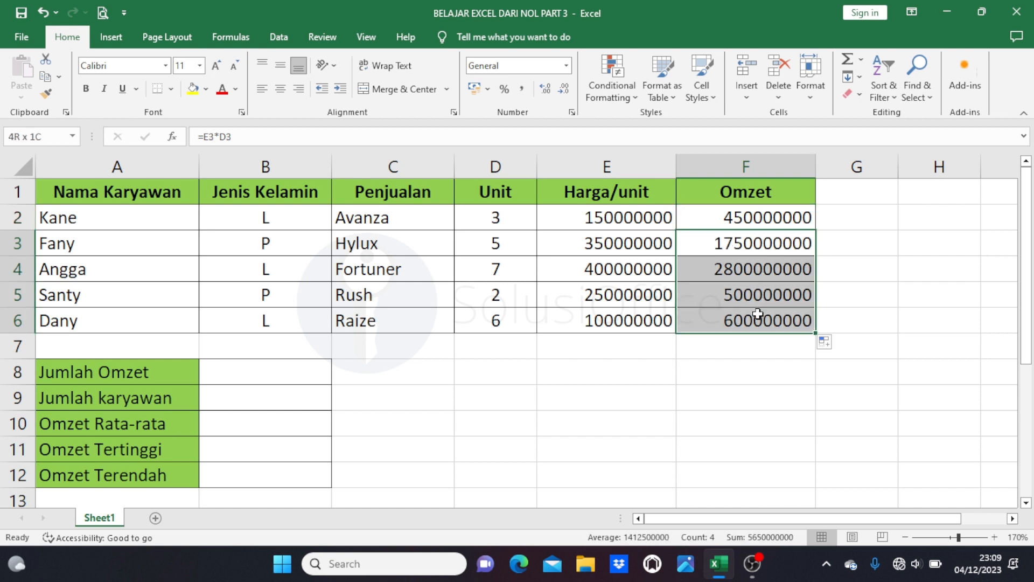
Inspect the filled Omzet formula in F3 and its referenced cells, leaving the formula as it is.
{"action": "left_click", "coordinate": [743, 243]}
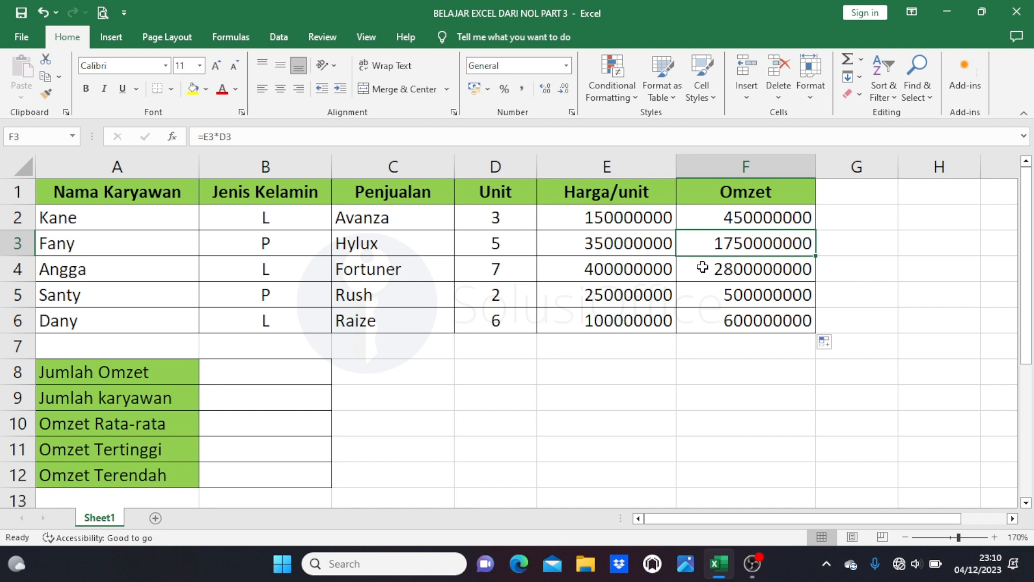
{"action": "double_click", "coordinate": [688, 243]}
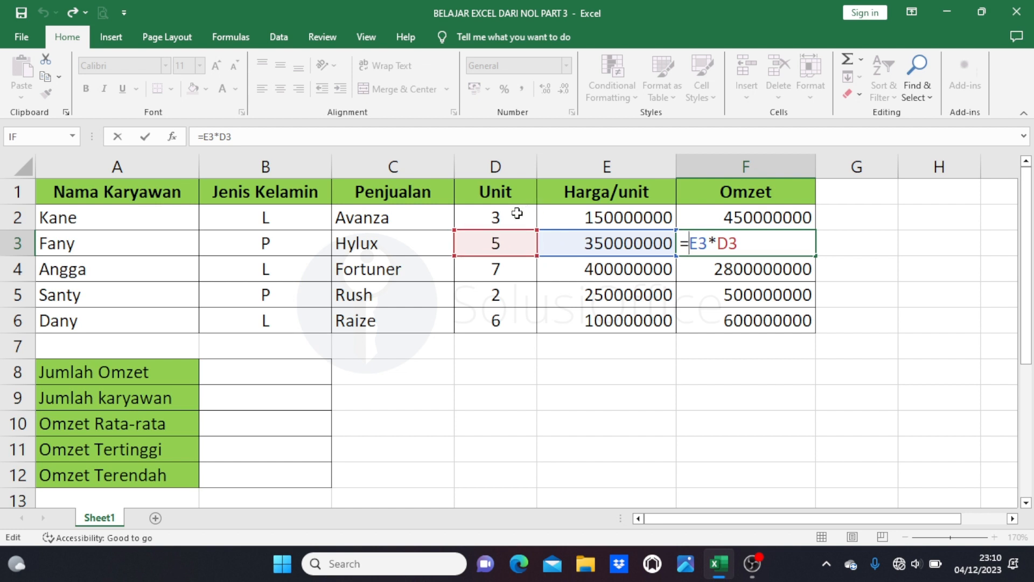
{"action": "left_click", "coordinate": [730, 241]}
{"action": "key", "text": "ctrl+Return"}
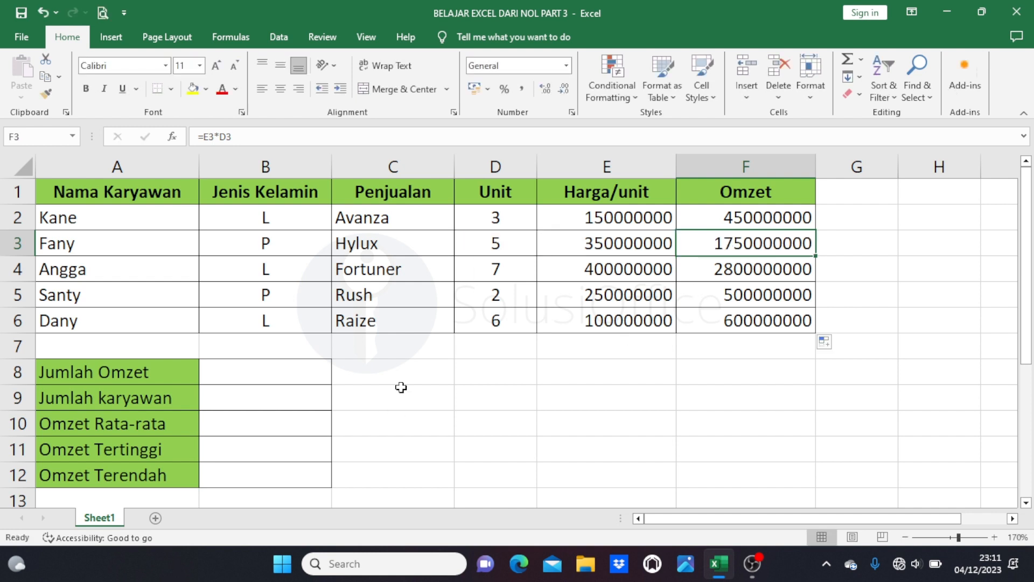
Enter the formula =SUM(F2:F6) in B8 to total the Omzet column for Jumlah Omzet.
{"action": "left_click", "coordinate": [311, 377]}
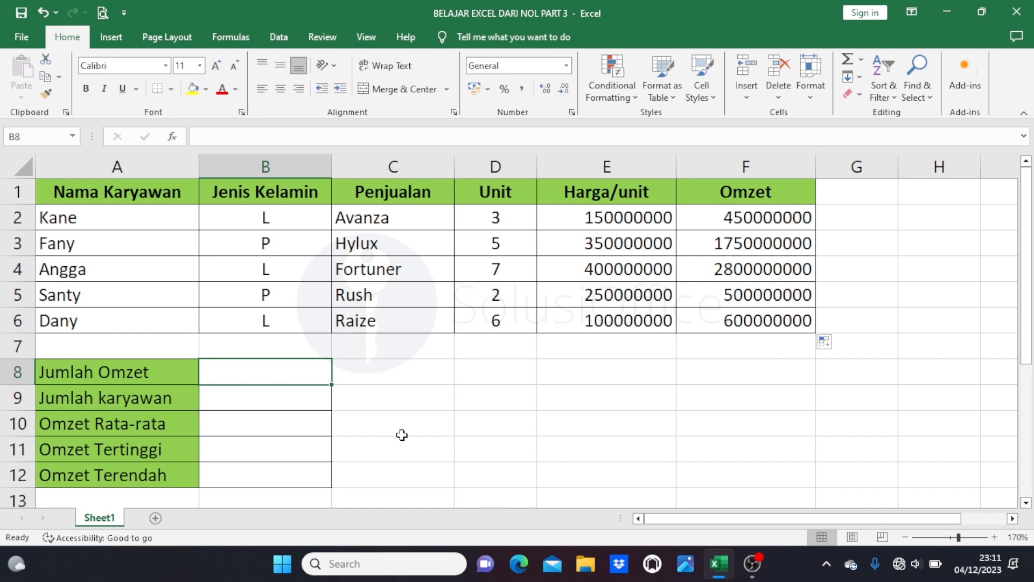
{"action": "left_click_drag", "start_coordinate": [748, 223], "coordinate": [752, 322]}
{"action": "left_click", "coordinate": [323, 374]}
{"action": "left_click_drag", "start_coordinate": [711, 221], "coordinate": [675, 328]}
{"action": "left_click", "coordinate": [322, 375]}
{"action": "type", "text": "="}
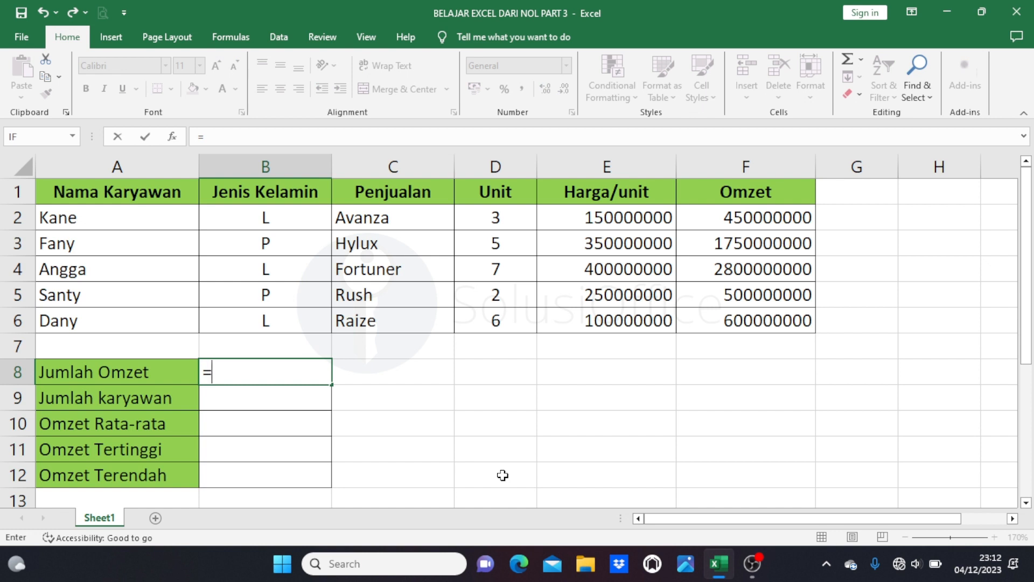
{"action": "type", "text": "SUM"}
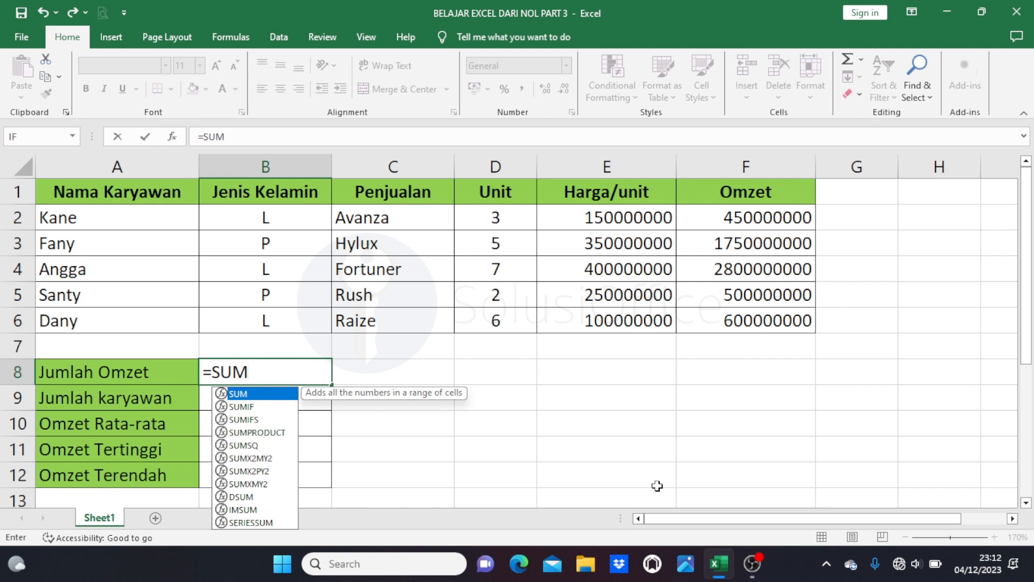
{"action": "type", "text": "("}
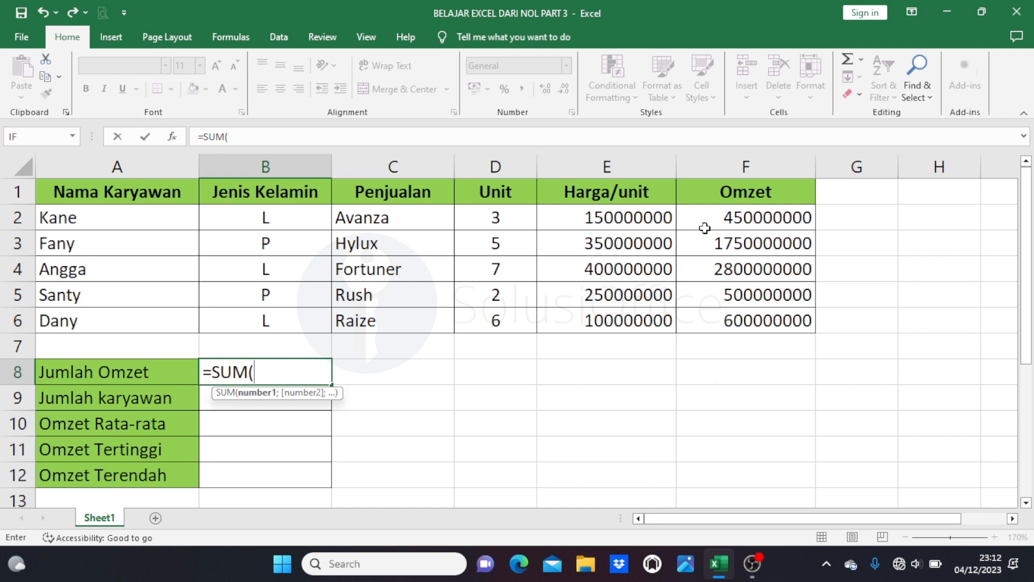
{"action": "left_click_drag", "start_coordinate": [701, 219], "coordinate": [732, 322]}
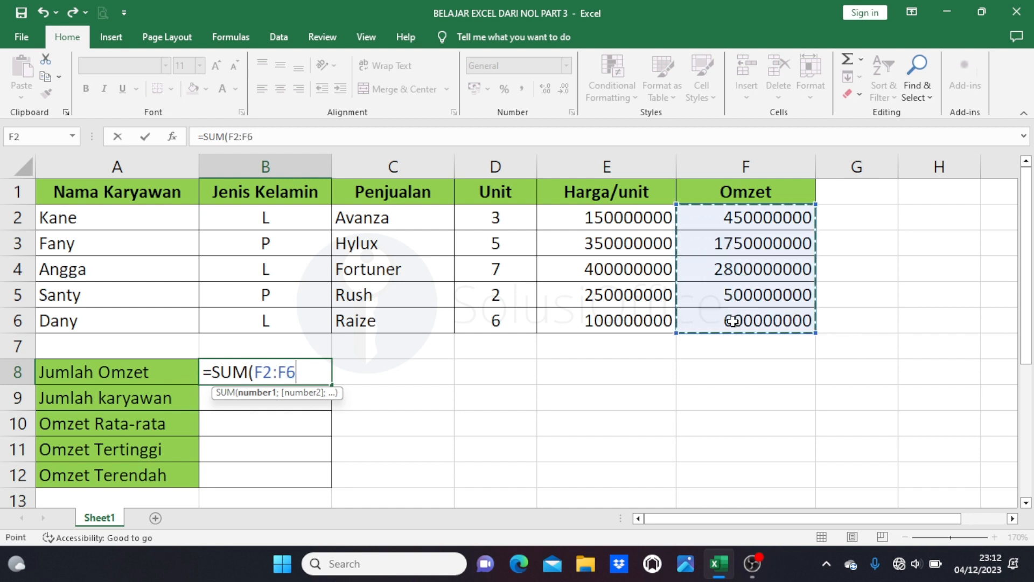
{"action": "type", "text": ")"}
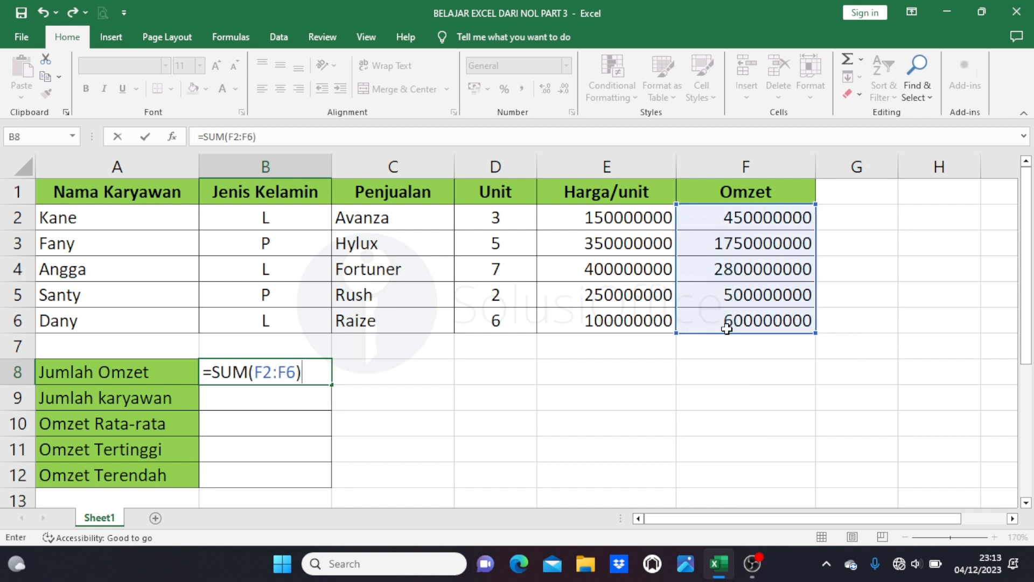
{"action": "key", "text": "Return"}
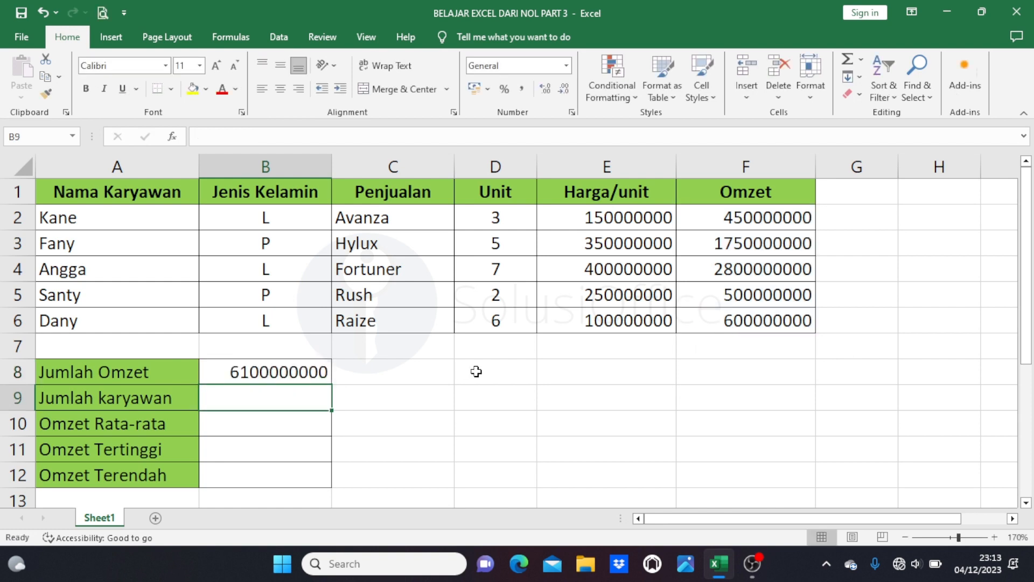
Note the function name SUM in C8, next to the Jumlah Omzet result.
{"action": "left_click_drag", "start_coordinate": [732, 217], "coordinate": [708, 314]}
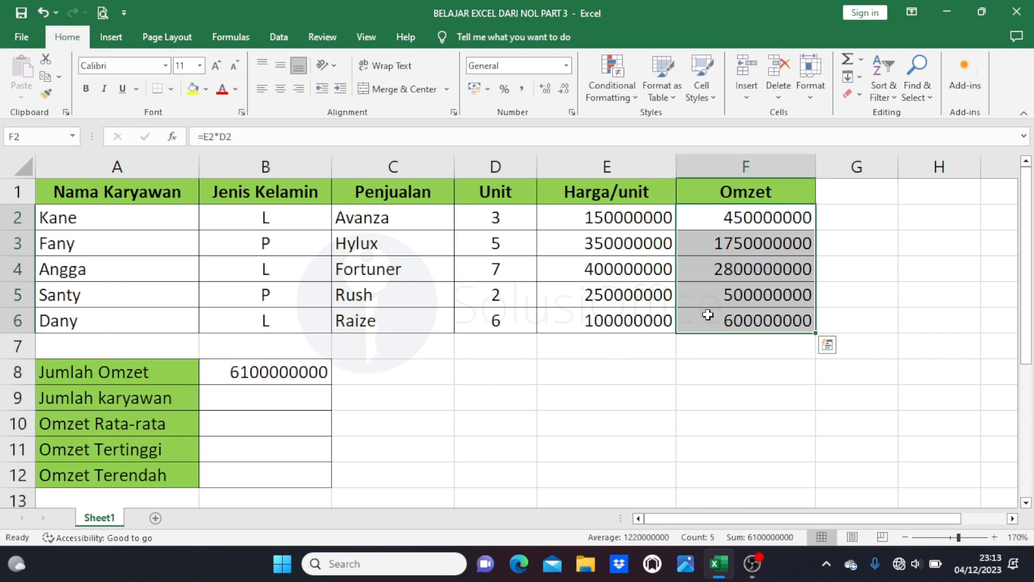
{"action": "left_click", "coordinate": [292, 377]}
{"action": "left_click", "coordinate": [390, 373]}
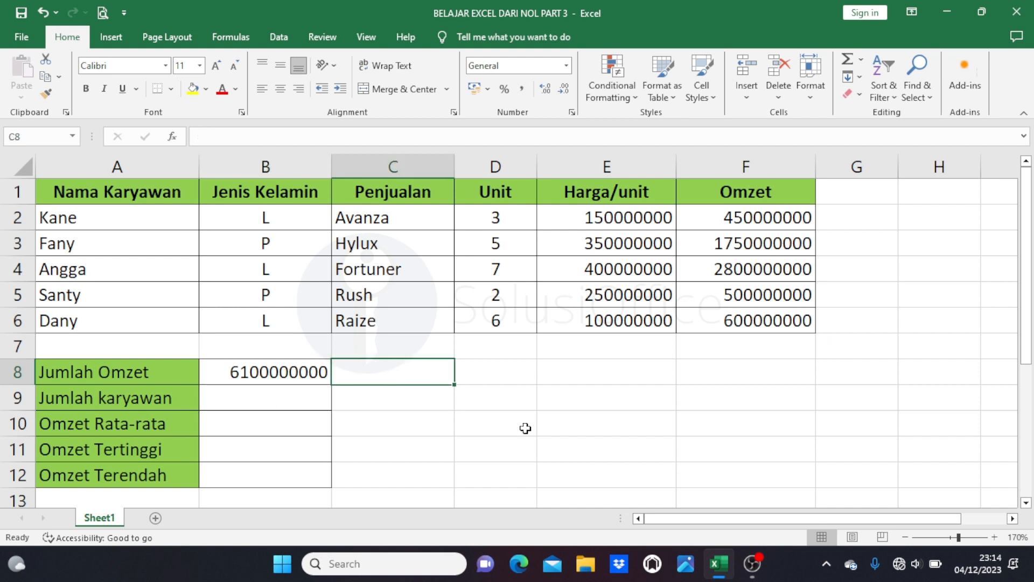
{"action": "type", "text": "SU"}
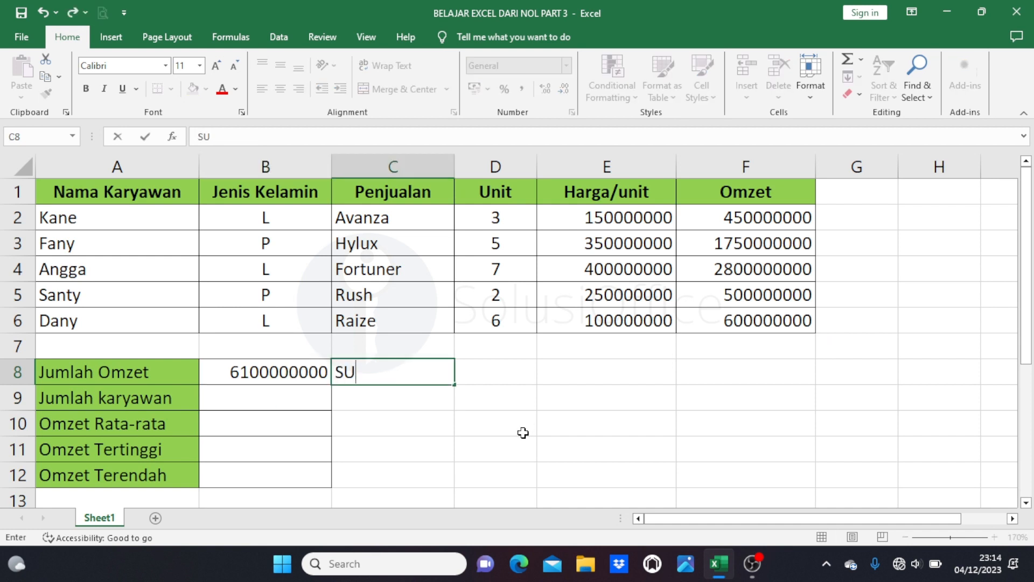
{"action": "type", "text": "M"}
{"action": "key", "text": "Return"}
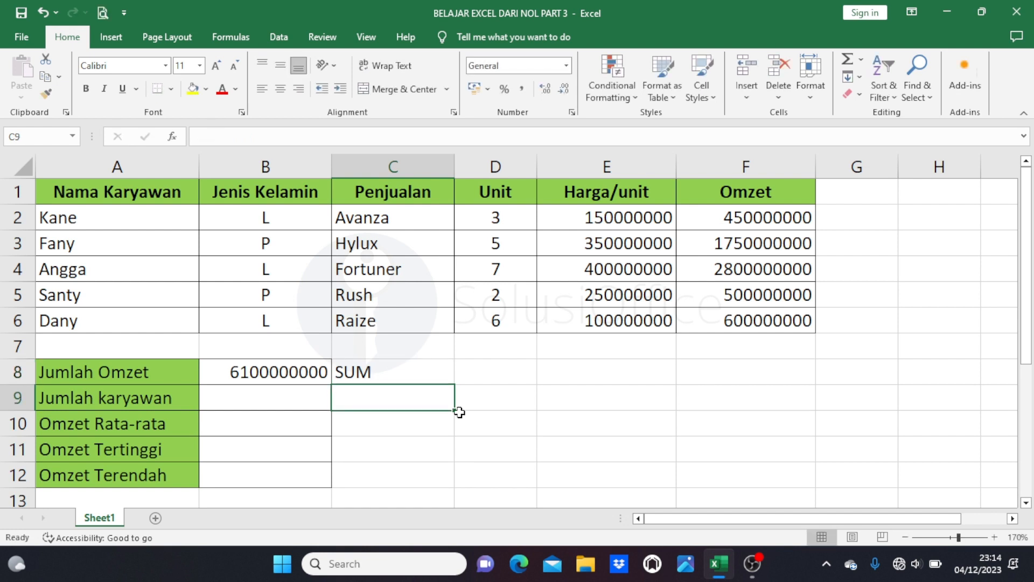
Enter the formula =COUNT(D2:D6) in B9 to count the employees for Jumlah karyawan from the Unit column.
{"action": "left_click", "coordinate": [310, 403]}
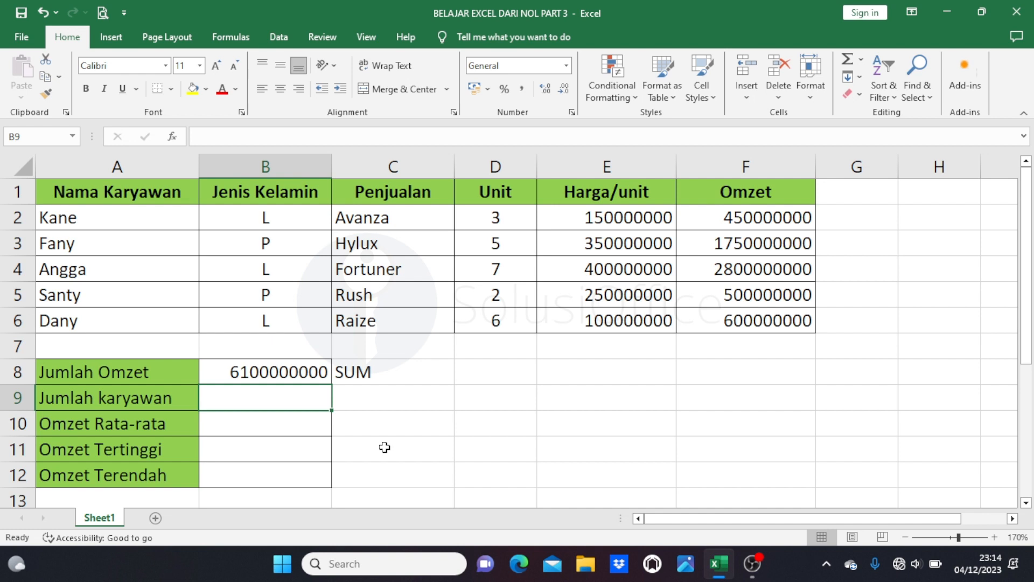
{"action": "type", "text": "=COUNT"}
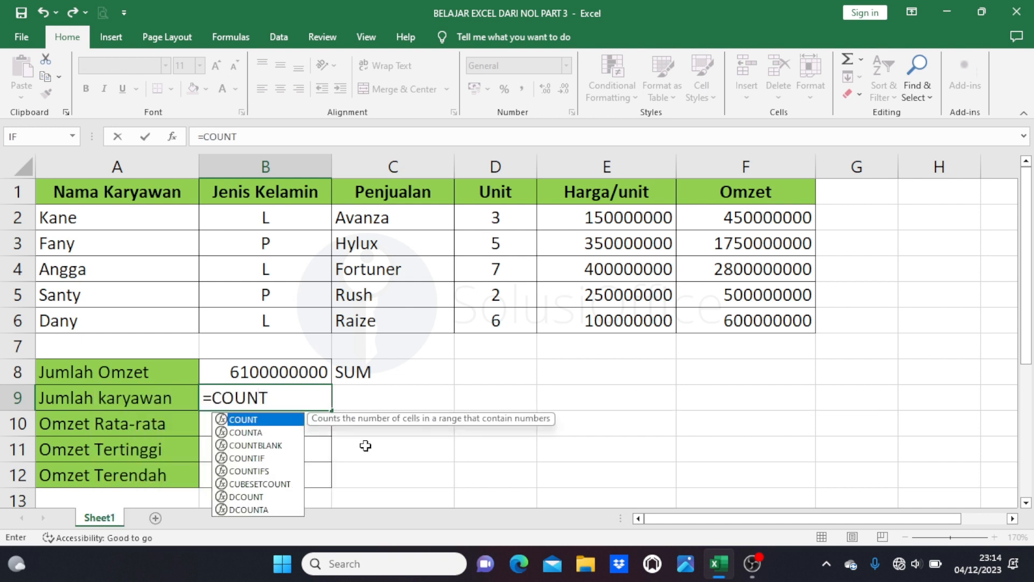
{"action": "type", "text": "("}
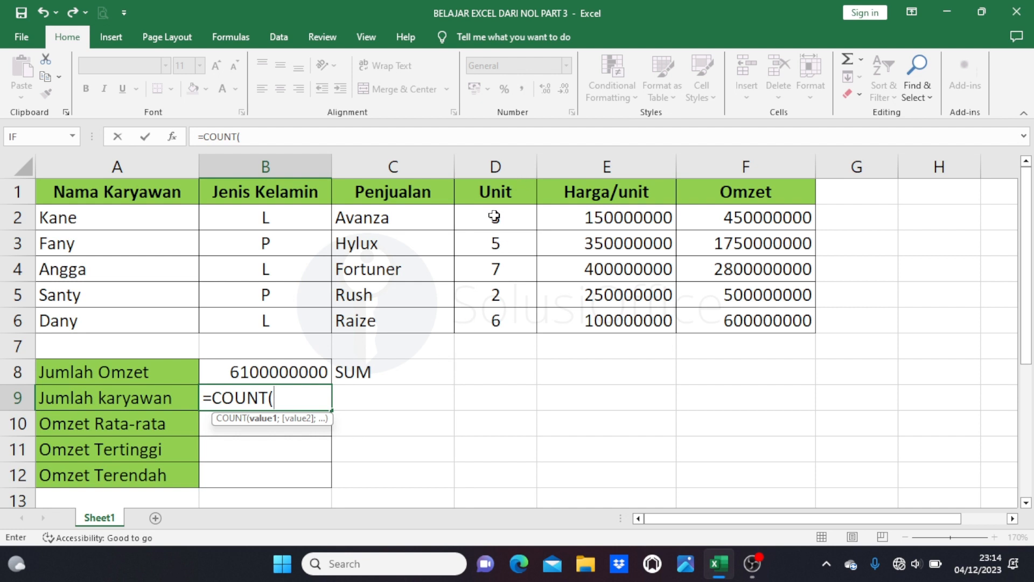
{"action": "left_click_drag", "start_coordinate": [494, 217], "coordinate": [471, 320]}
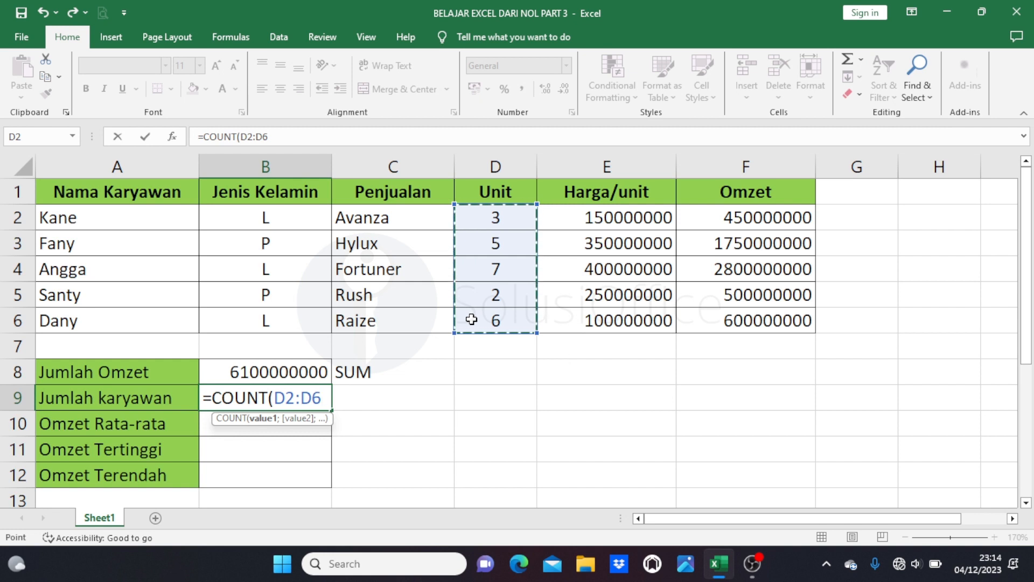
{"action": "type", "text": ")"}
{"action": "key", "text": "Return"}
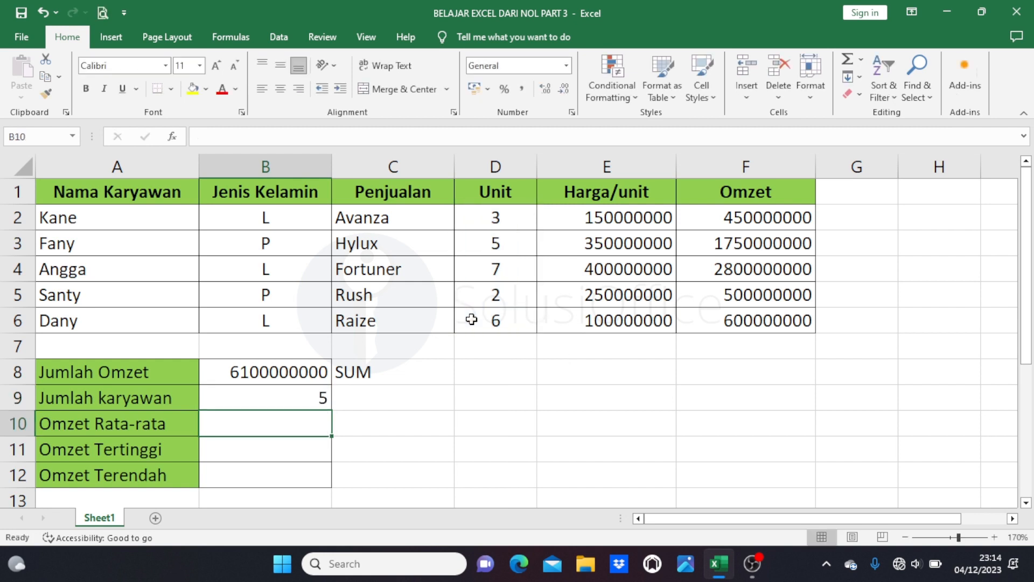
Change the Jumlah karyawan formula in B9 to =COUNTA(A2:A6) so it counts the entries in the Nama Karyawan column.
{"action": "left_click", "coordinate": [240, 399]}
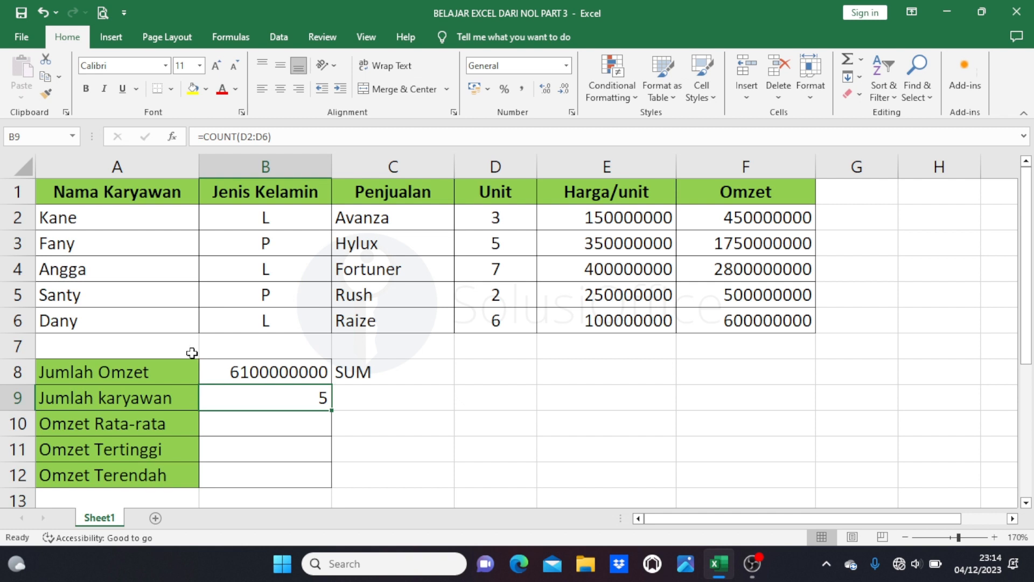
{"action": "left_click_drag", "start_coordinate": [166, 218], "coordinate": [151, 315]}
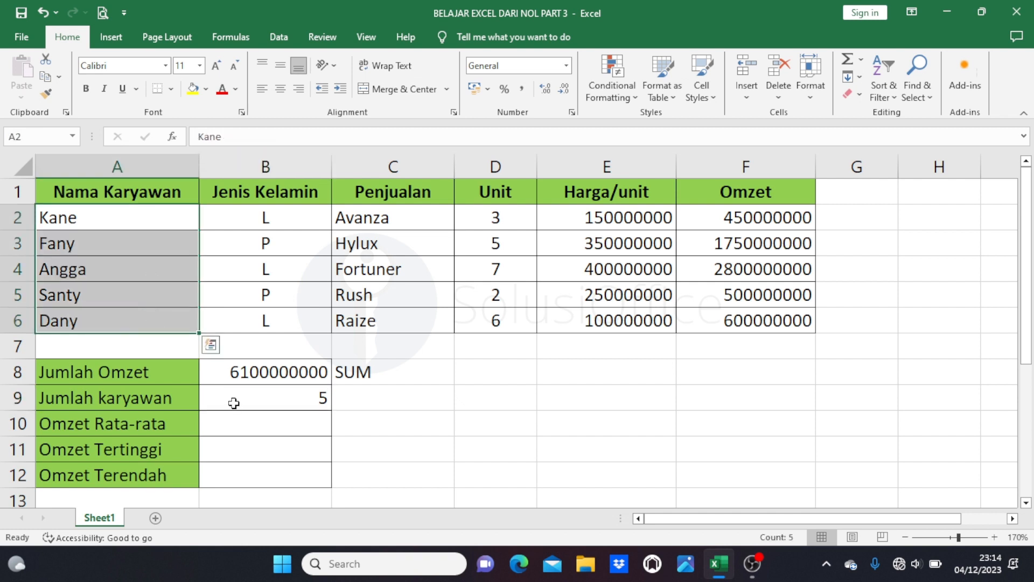
{"action": "left_click", "coordinate": [234, 402]}
{"action": "double_click", "coordinate": [272, 399]}
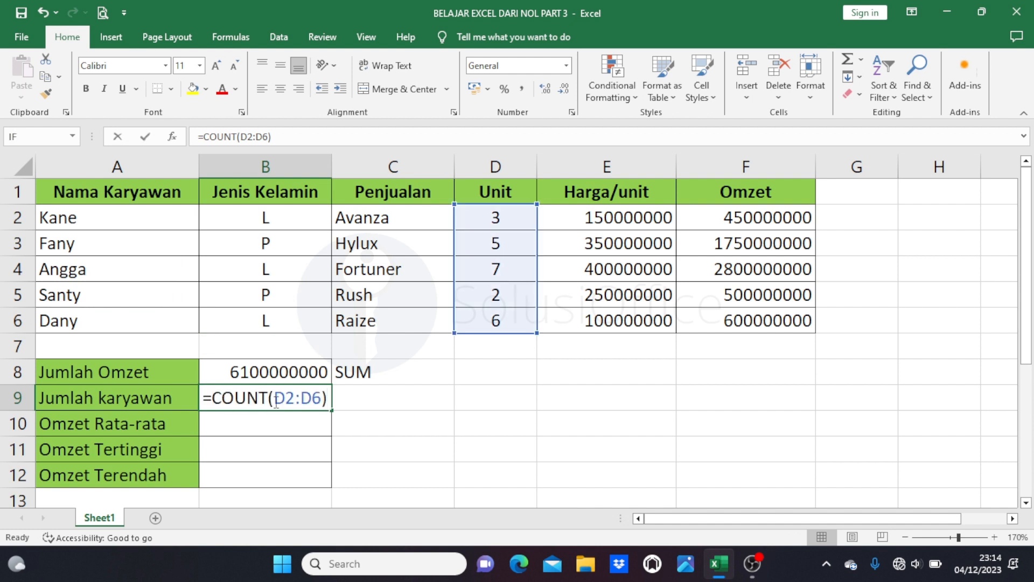
{"action": "key", "text": "End"}
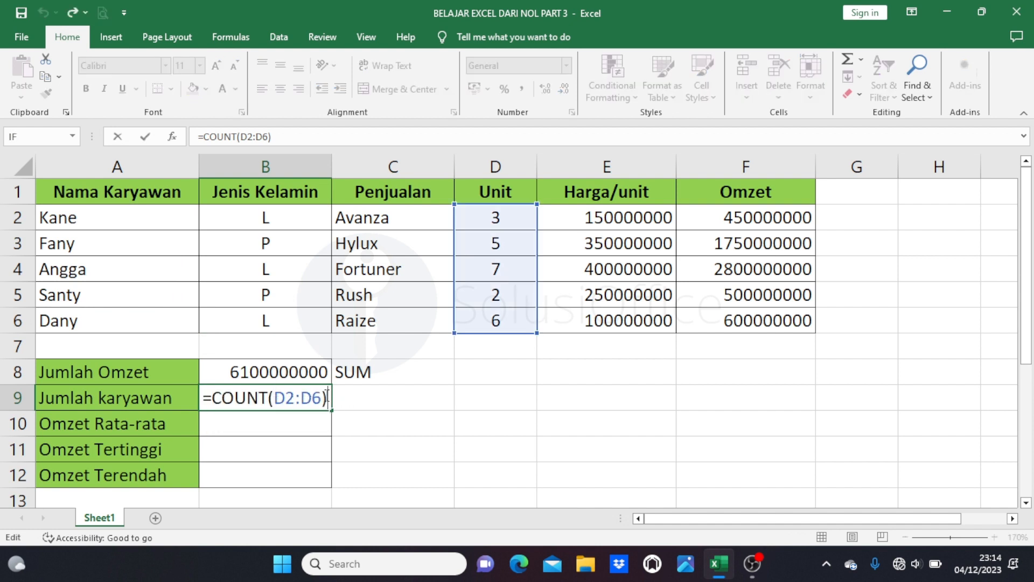
{"action": "key", "text": "BackSpace"}
{"action": "key", "text": "BackSpace"}
{"action": "key", "text": "BackSpace"}
{"action": "key", "text": "BackSpace"}
{"action": "key", "text": "BackSpace"}
{"action": "key", "text": "BackSpace"}
{"action": "key", "text": "BackSpace"}
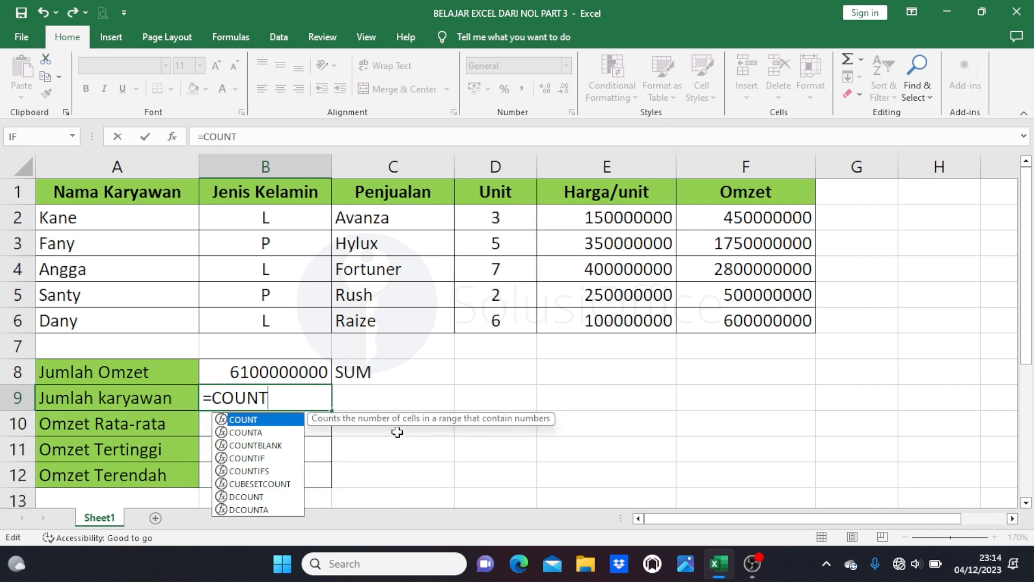
{"action": "type", "text": "A"}
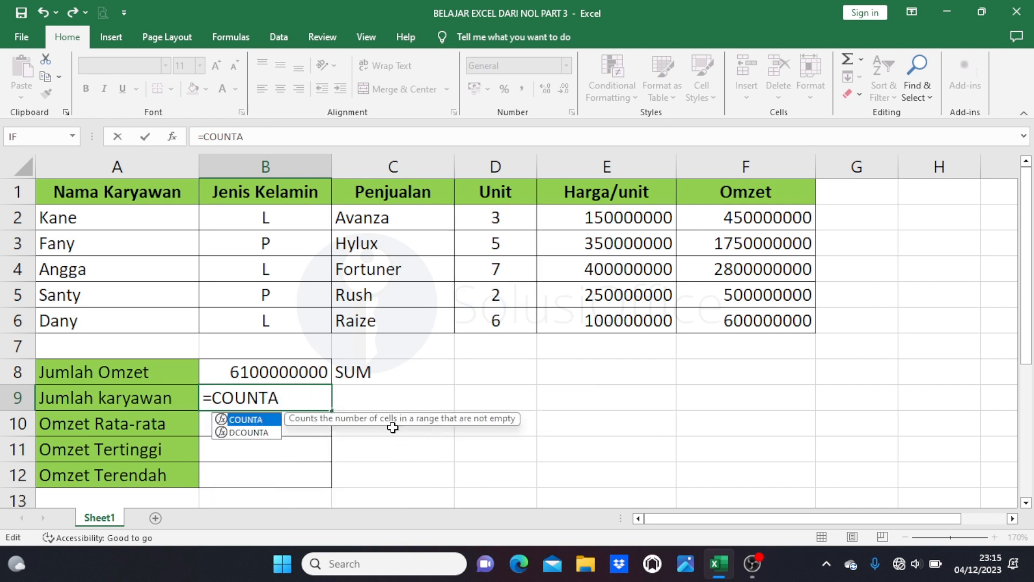
{"action": "type", "text": "("}
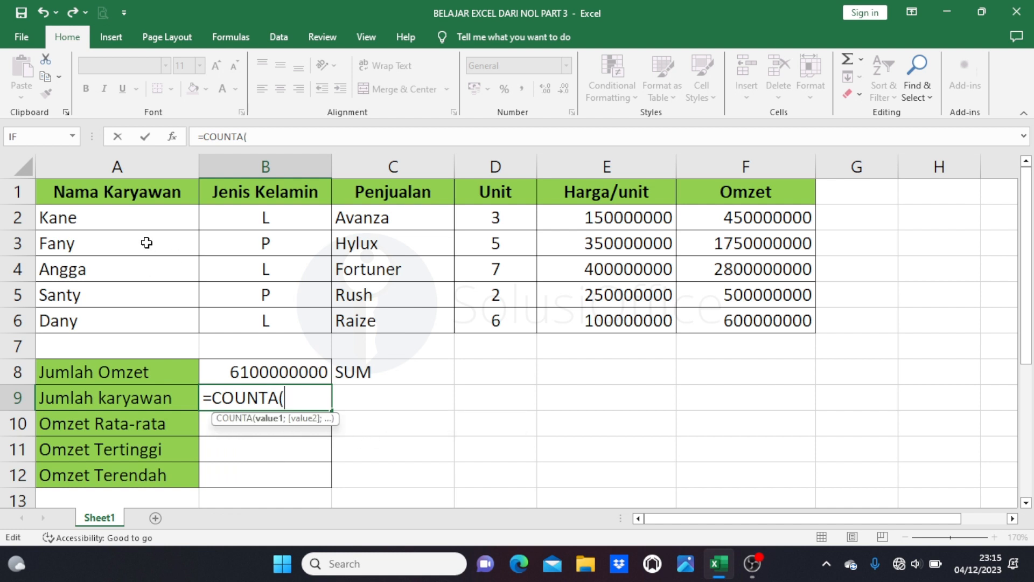
{"action": "left_click_drag", "start_coordinate": [144, 226], "coordinate": [139, 321]}
{"action": "type", "text": ")"}
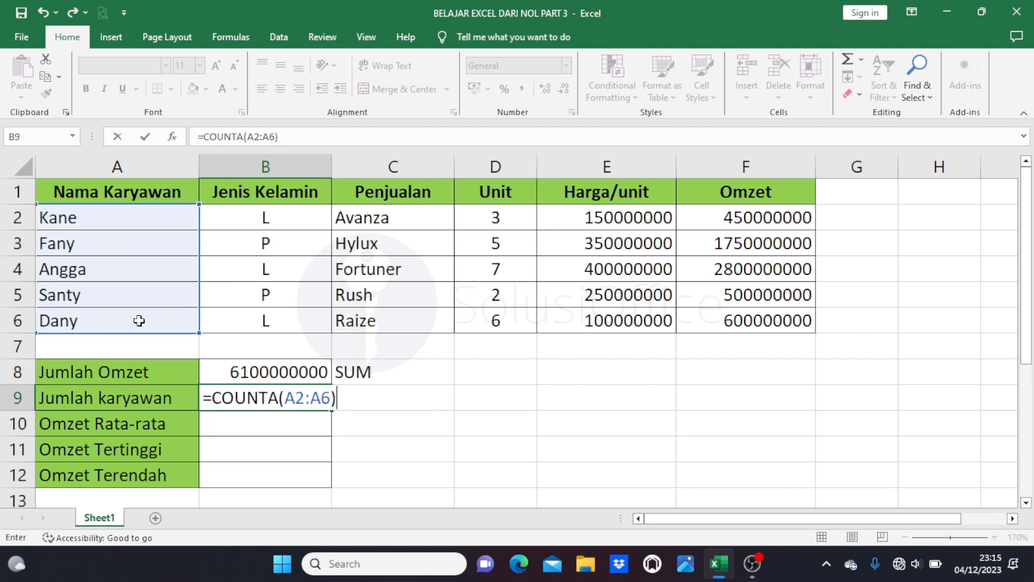
{"action": "key", "text": "Return"}
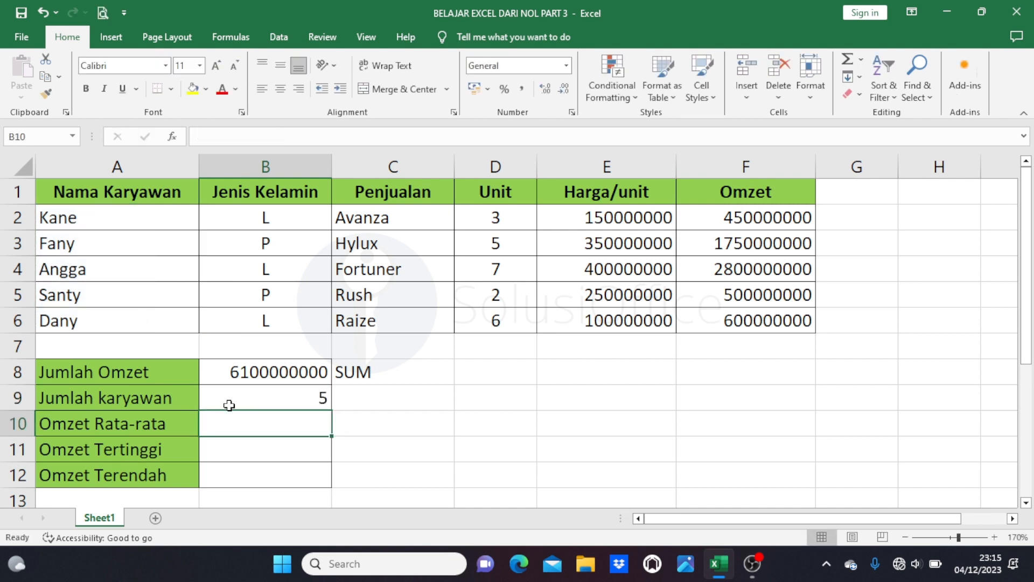
Write the note "COUNT atau COUNTA" in C9, next to the Jumlah karyawan result.
{"action": "left_click", "coordinate": [304, 396]}
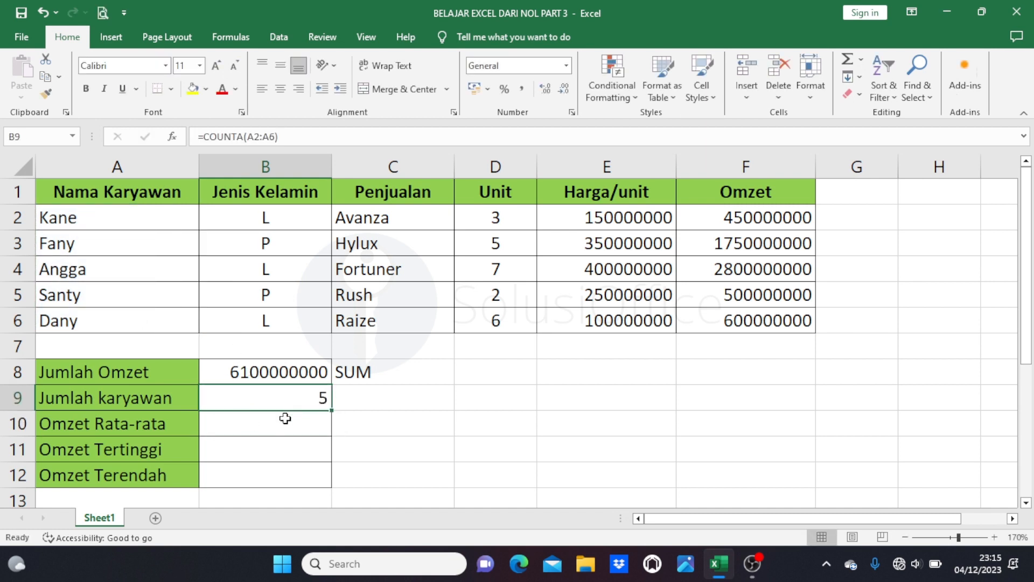
{"action": "left_click", "coordinate": [393, 404]}
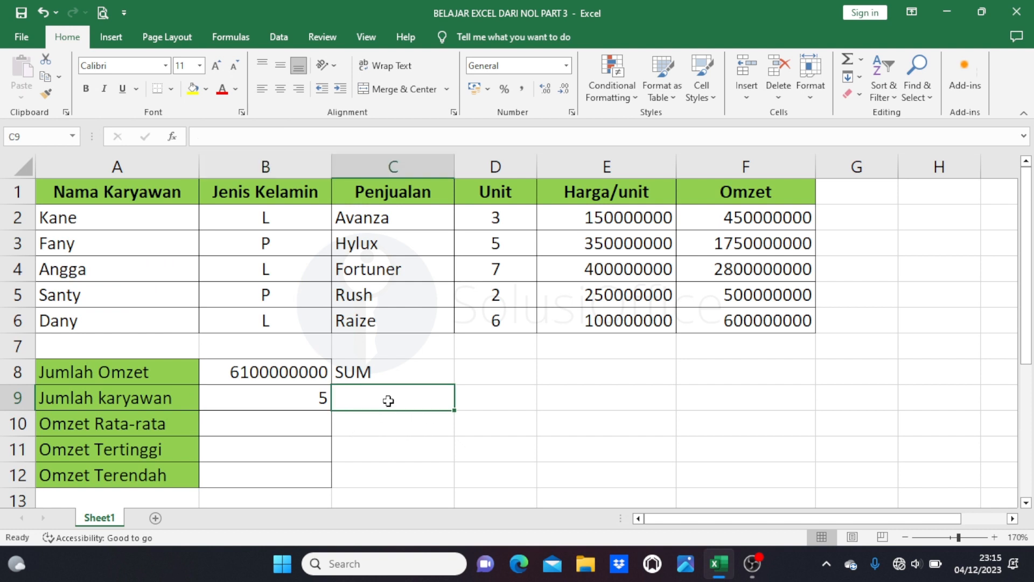
{"action": "type", "text": "COUNT"}
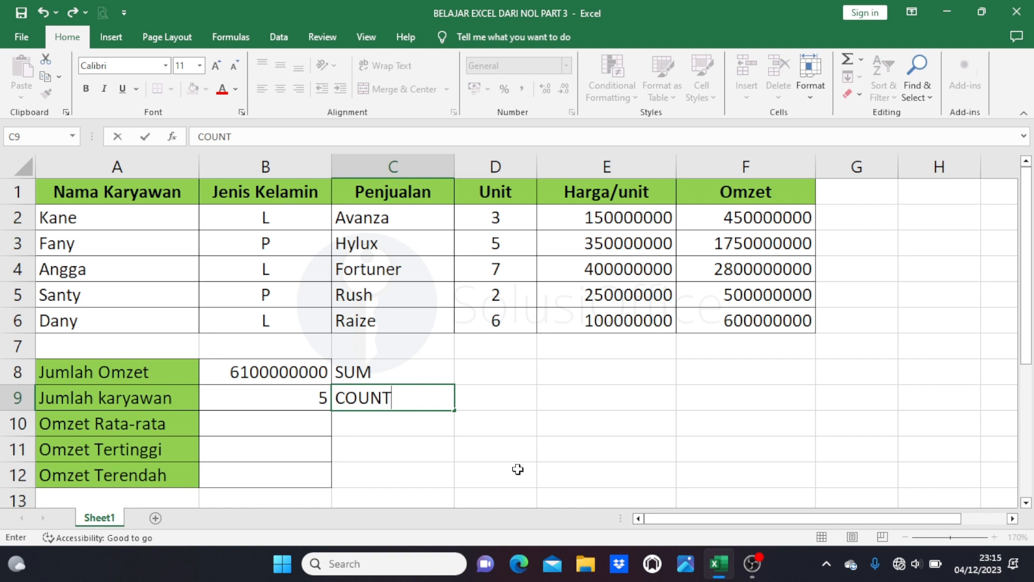
{"action": "type", "text": " atau COUNTA"}
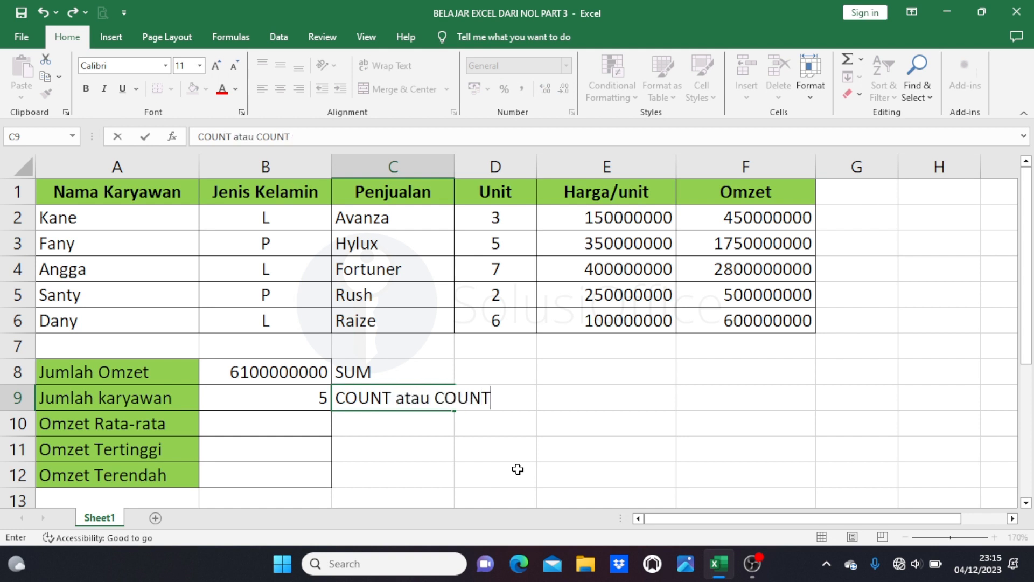
{"action": "key", "text": "Return"}
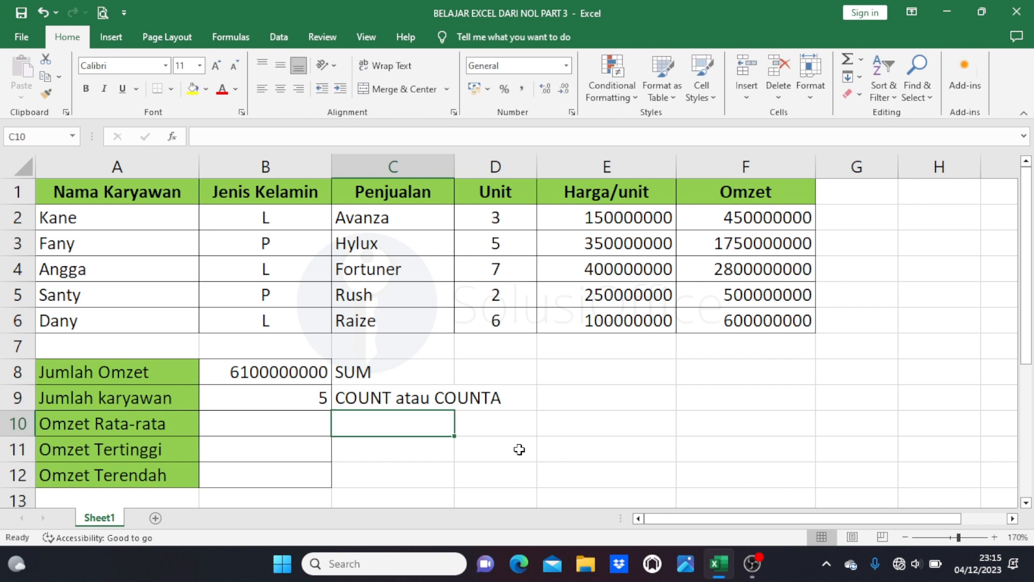
Enter the formula =AVERAGE(F2:F6) in B10 to calculate Omzet Rata-rata from the Omzet column.
{"action": "left_click", "coordinate": [299, 428]}
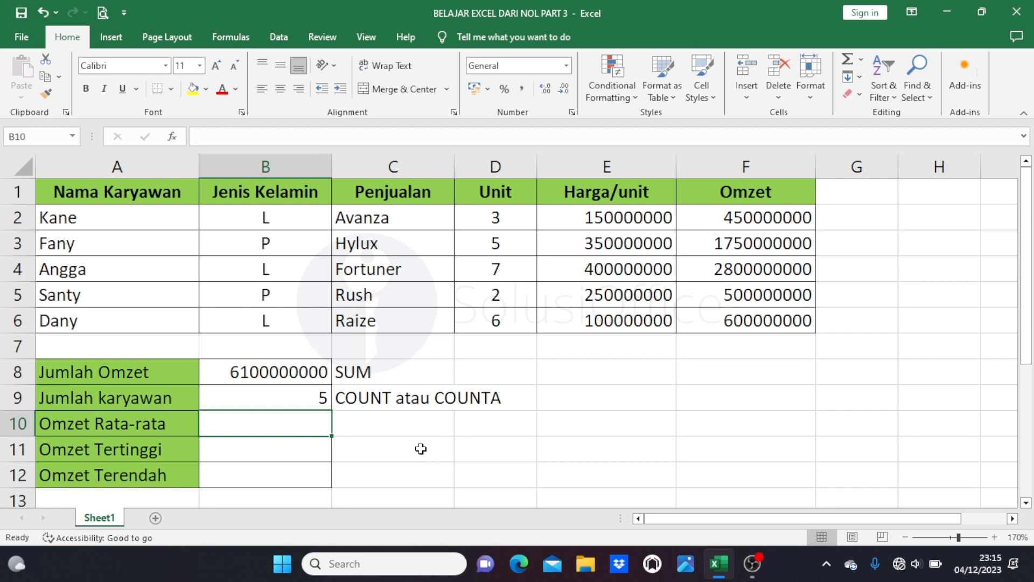
{"action": "left_click_drag", "start_coordinate": [773, 220], "coordinate": [754, 313]}
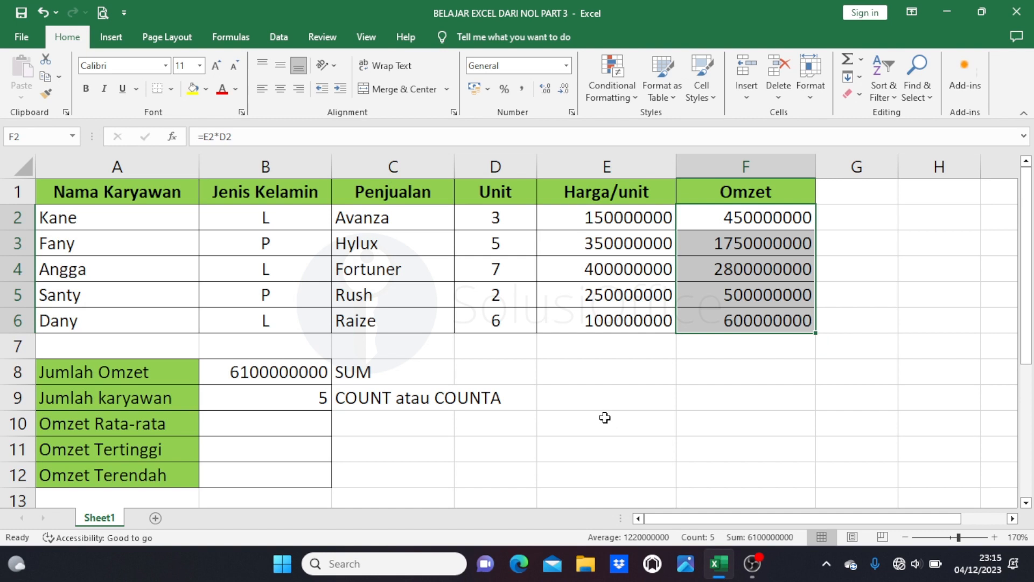
{"action": "left_click", "coordinate": [318, 429]}
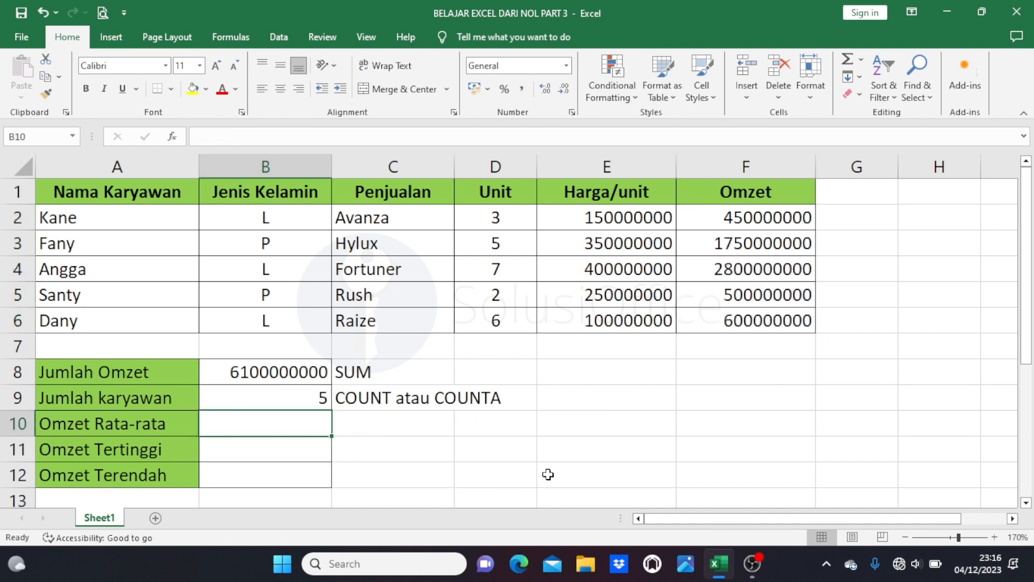
{"action": "type", "text": "="}
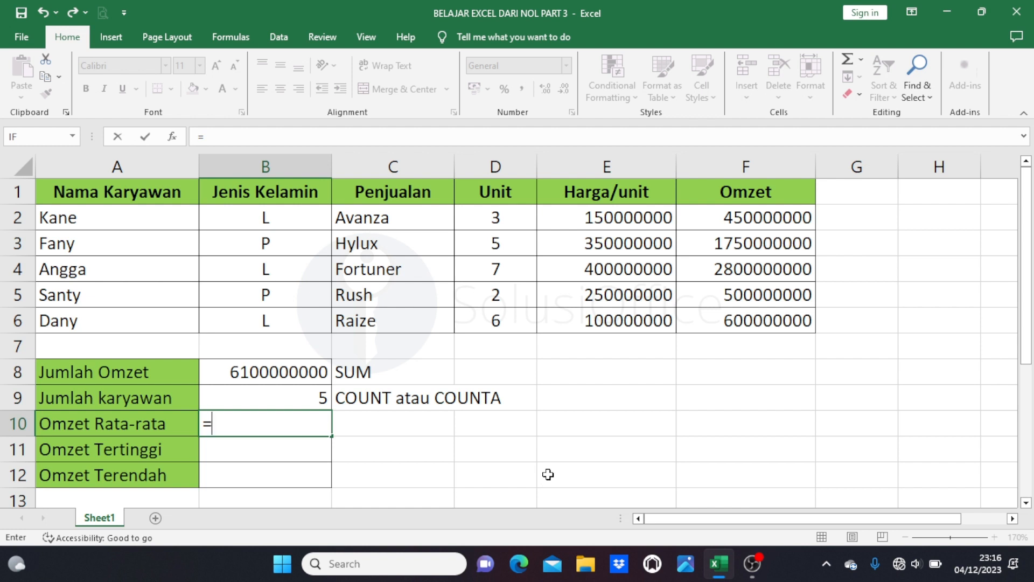
{"action": "type", "text": "AVE"}
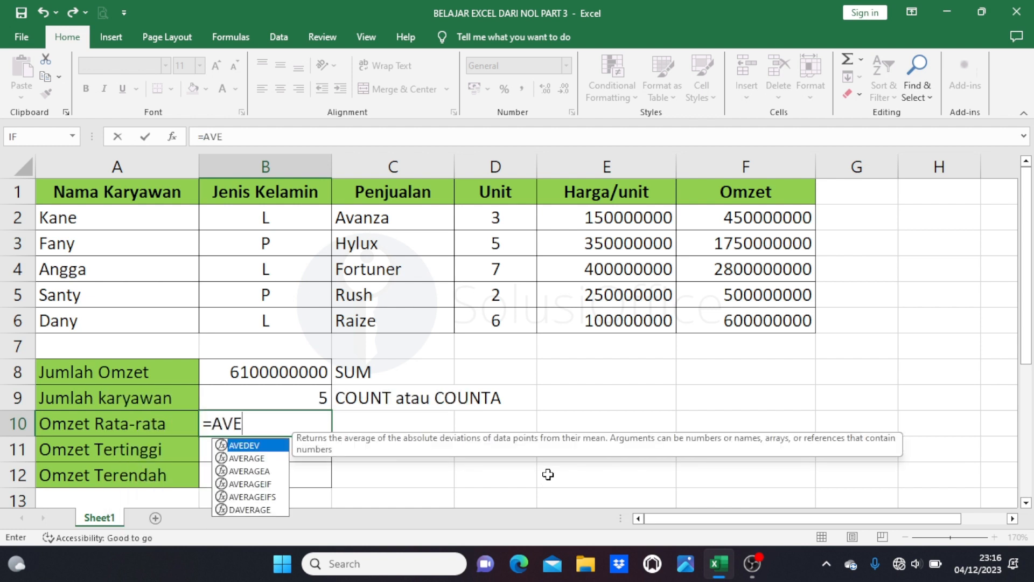
{"action": "type", "text": "RAGE("}
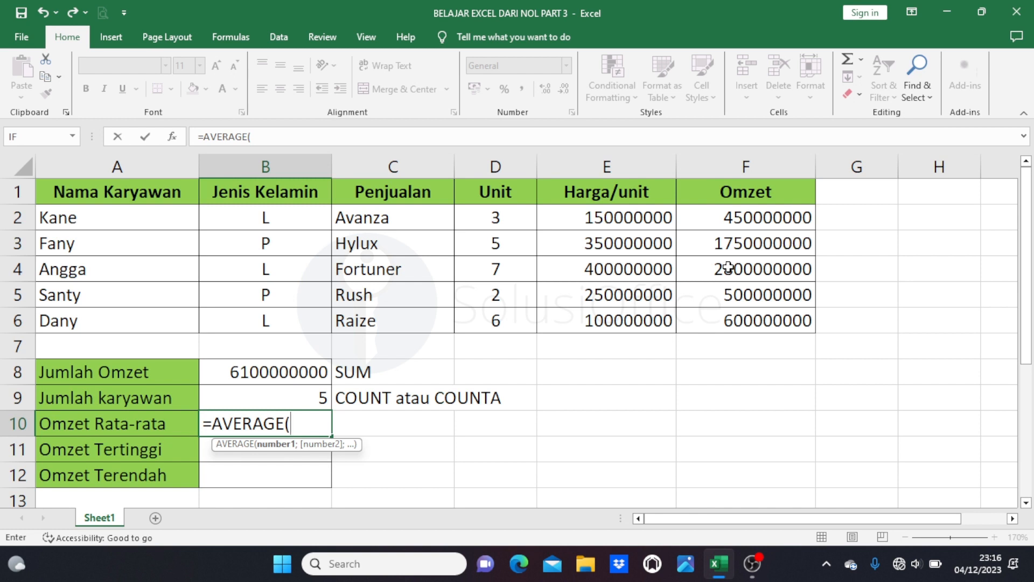
{"action": "left_click_drag", "start_coordinate": [716, 218], "coordinate": [730, 320]}
{"action": "type", "text": ")"}
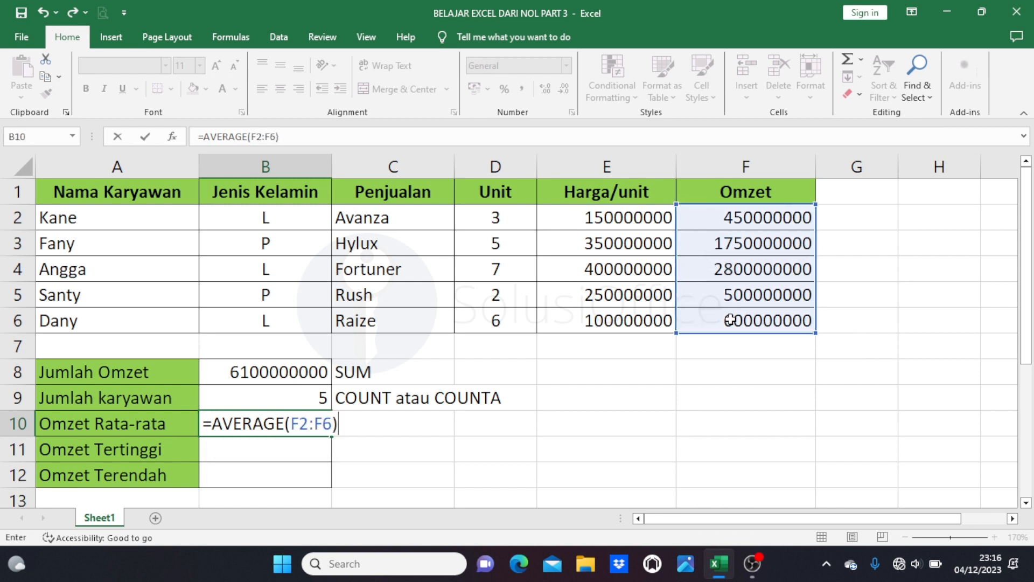
{"action": "key", "text": "Return"}
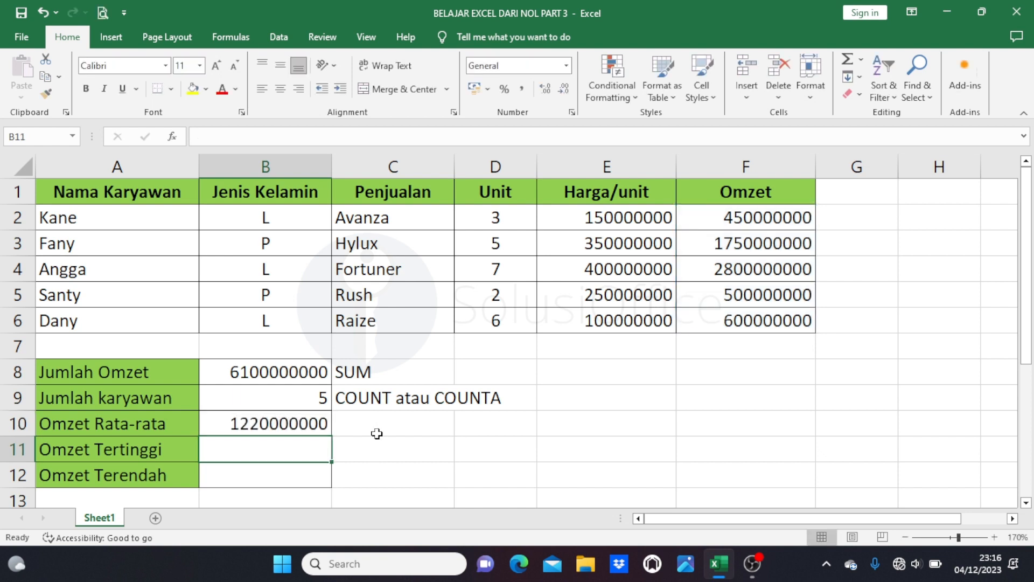
Write the note "AVERAGE" in C10, next to the Omzet Rata-rata result.
{"action": "left_click", "coordinate": [376, 425]}
{"action": "type", "text": "A"}
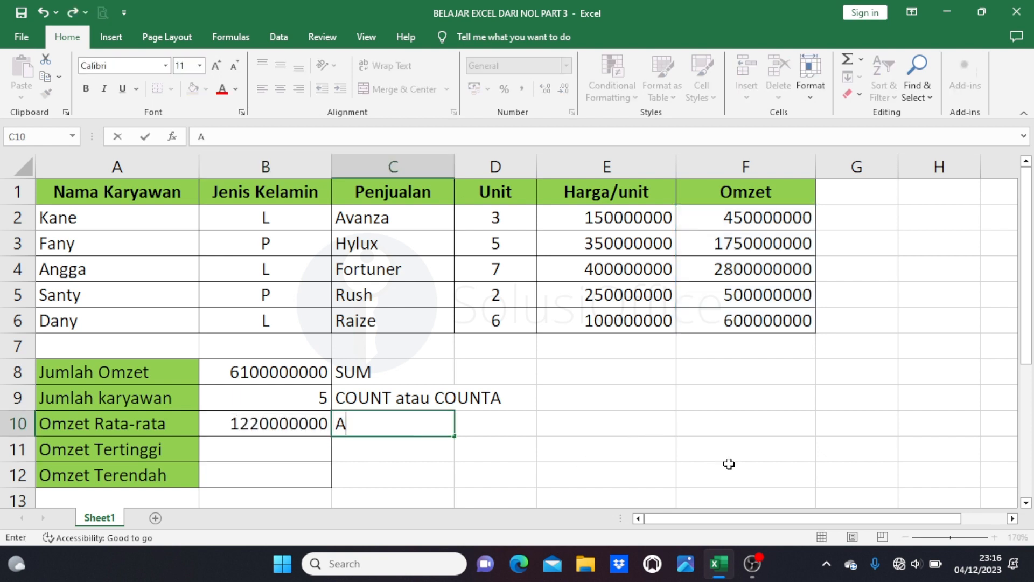
{"action": "type", "text": "VERAGE"}
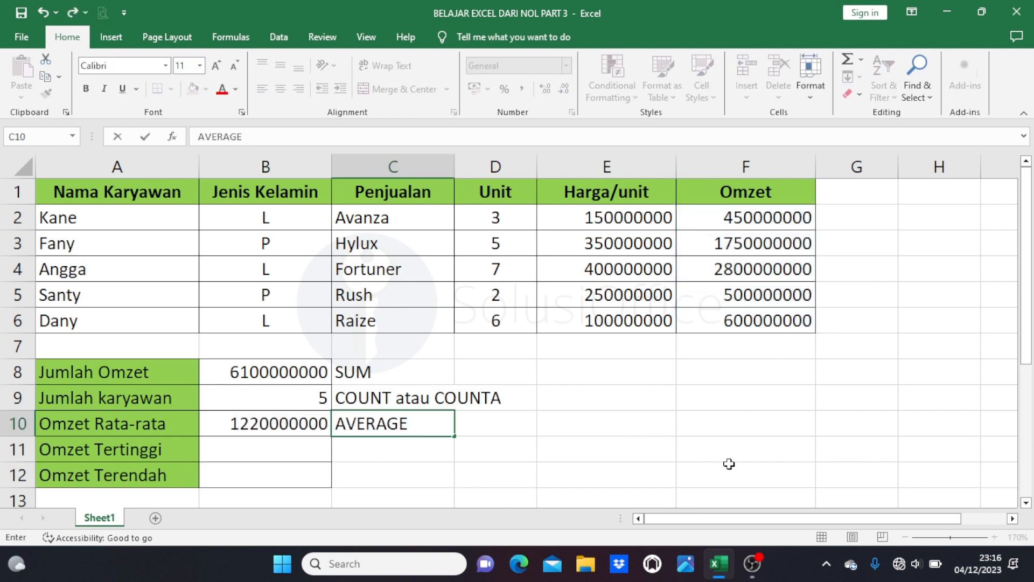
{"action": "key", "text": "Return"}
Enter the formula =MAX(F2:F6) in B11 to find Omzet Tertinggi from the Omzet column.
{"action": "left_click", "coordinate": [297, 457]}
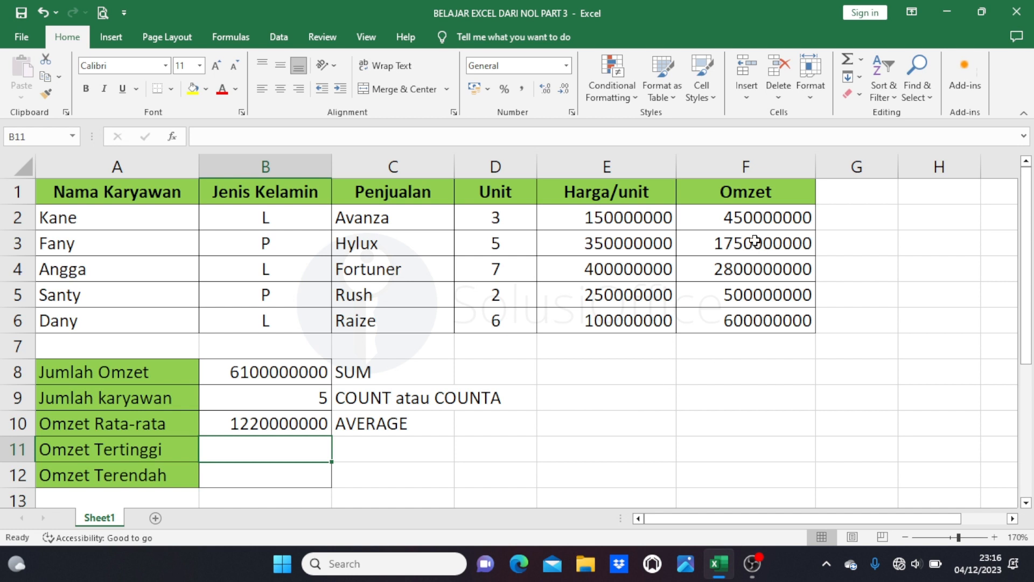
{"action": "left_click_drag", "start_coordinate": [740, 222], "coordinate": [719, 315]}
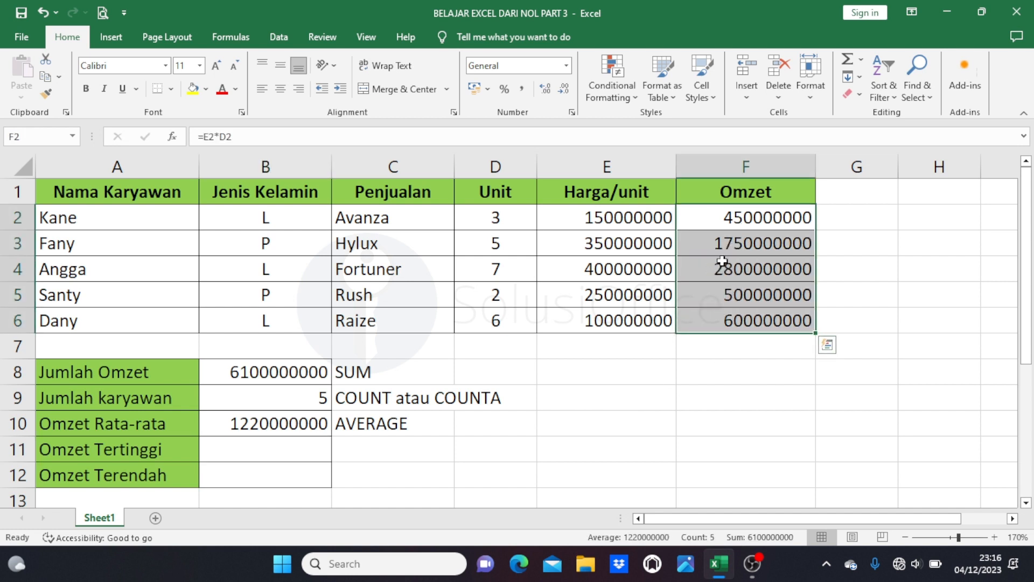
{"action": "left_click", "coordinate": [290, 451]}
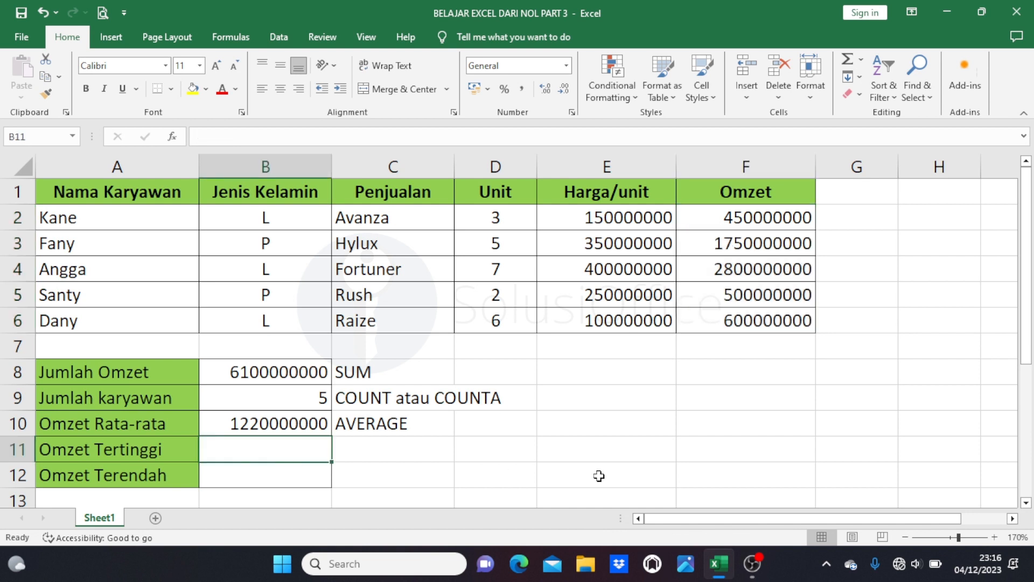
{"action": "type", "text": "="}
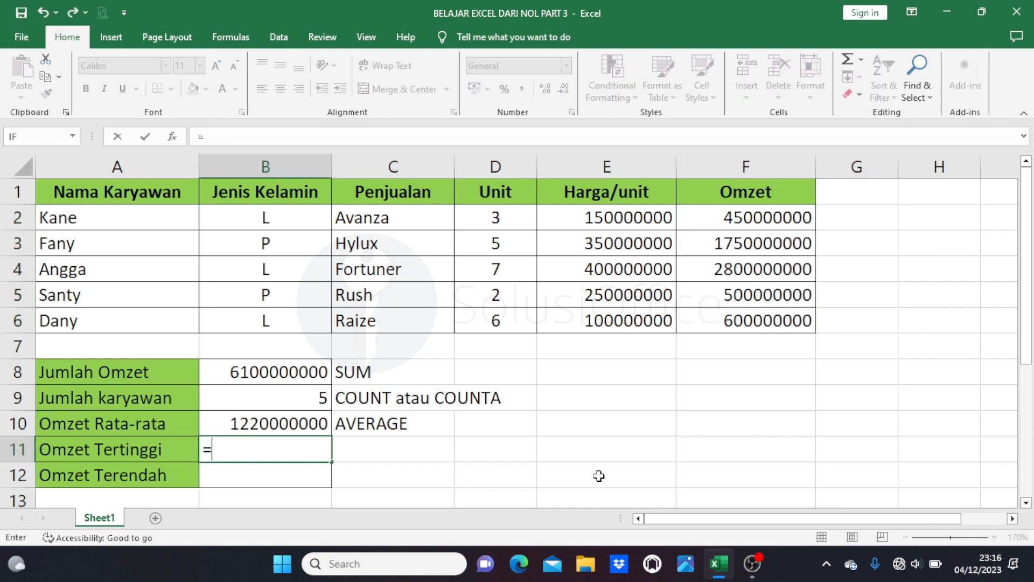
{"action": "type", "text": "MAX"}
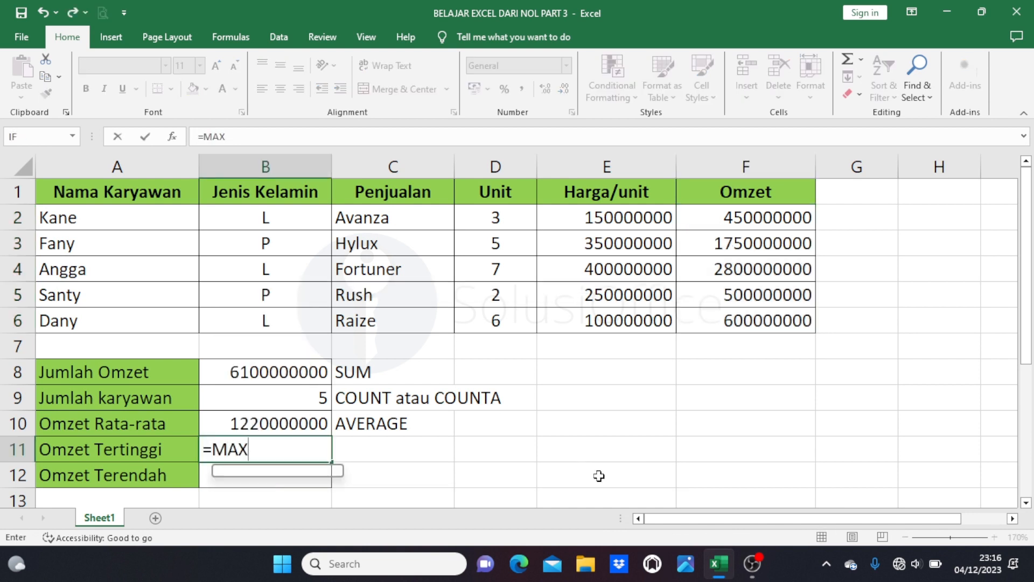
{"action": "type", "text": "("}
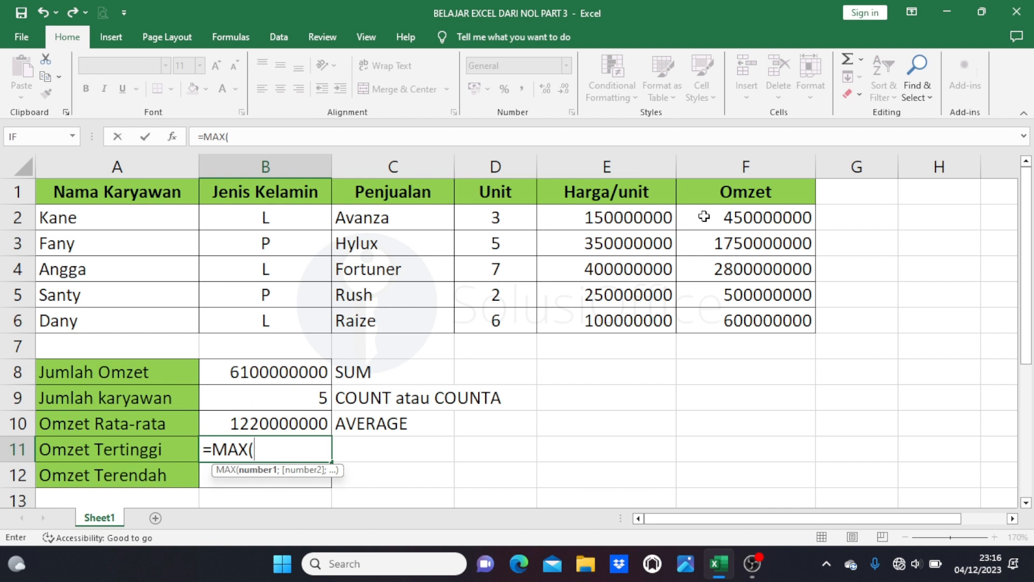
{"action": "left_click_drag", "start_coordinate": [704, 216], "coordinate": [728, 322]}
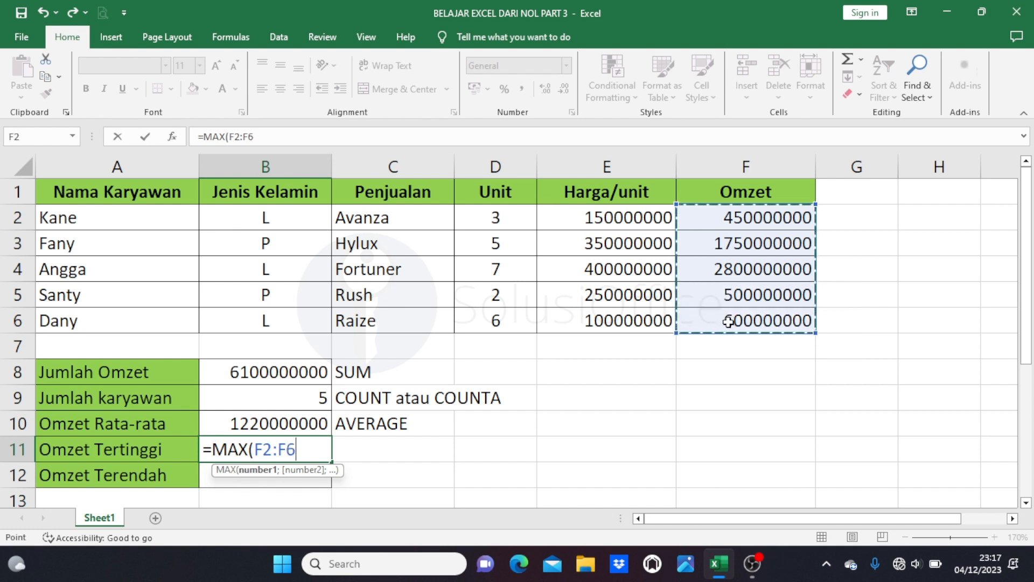
{"action": "type", "text": ")"}
{"action": "key", "text": "Return"}
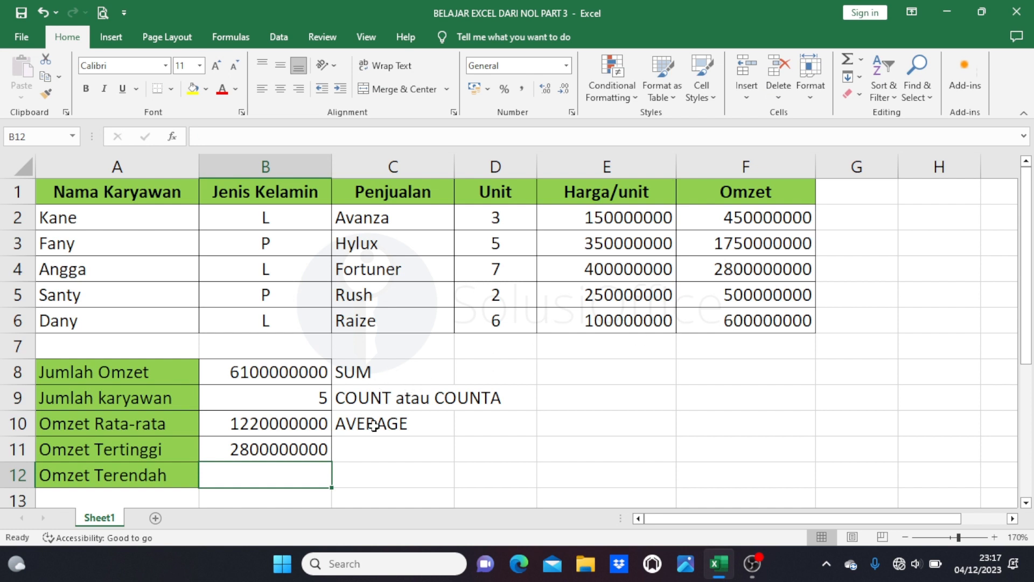
Check the Omzet Tertinggi result against the Omzet column and write the note "MAX" next to it in C11.
{"action": "left_click", "coordinate": [273, 452]}
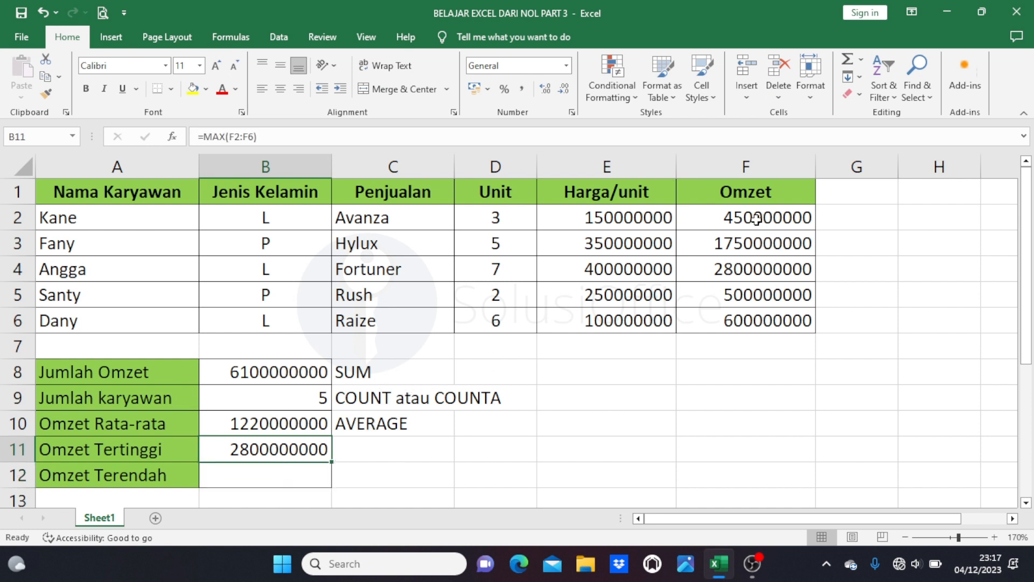
{"action": "left_click_drag", "start_coordinate": [745, 219], "coordinate": [724, 332]}
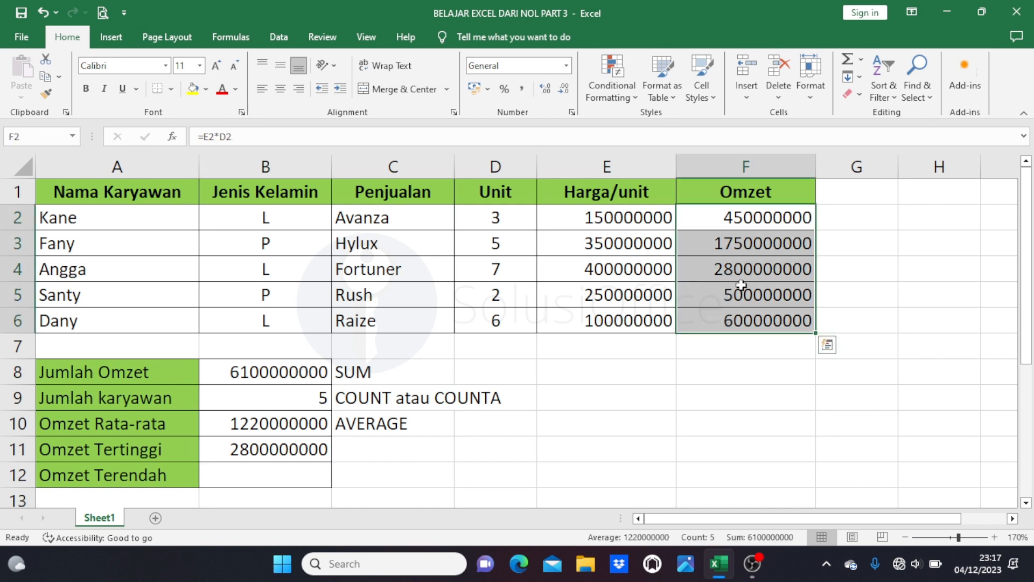
{"action": "left_click", "coordinate": [708, 274]}
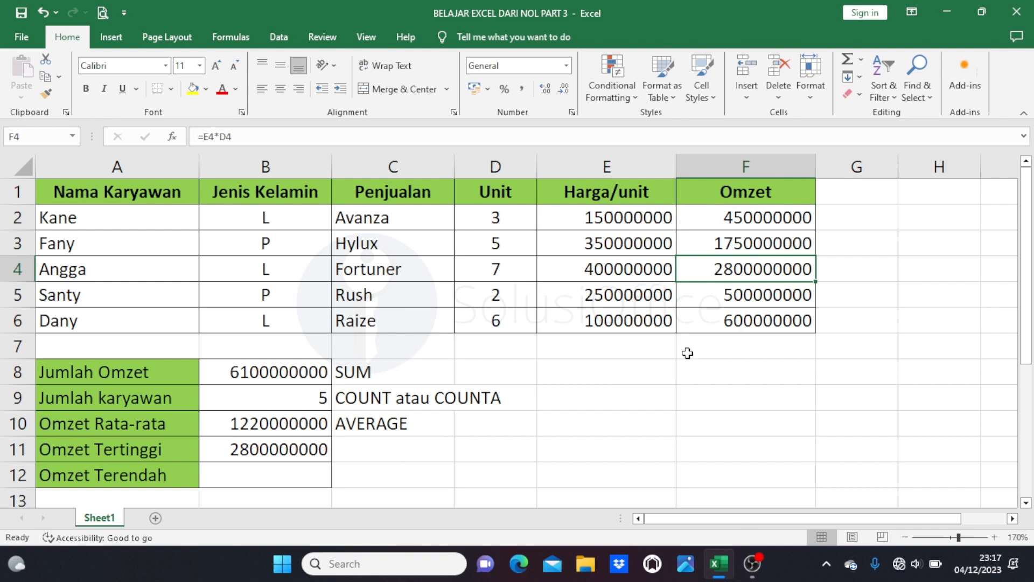
{"action": "left_click", "coordinate": [364, 447]}
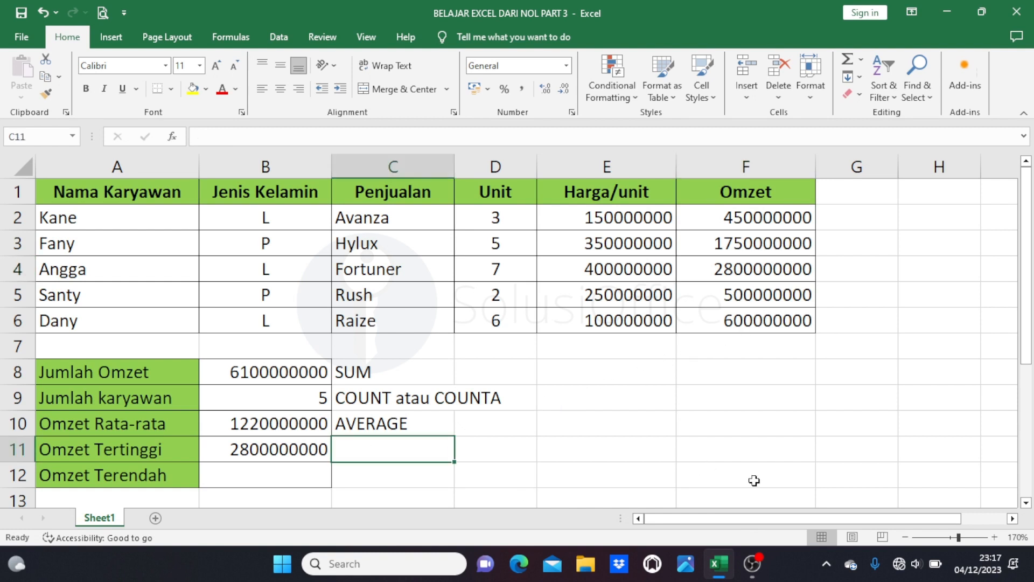
{"action": "type", "text": "MAX"}
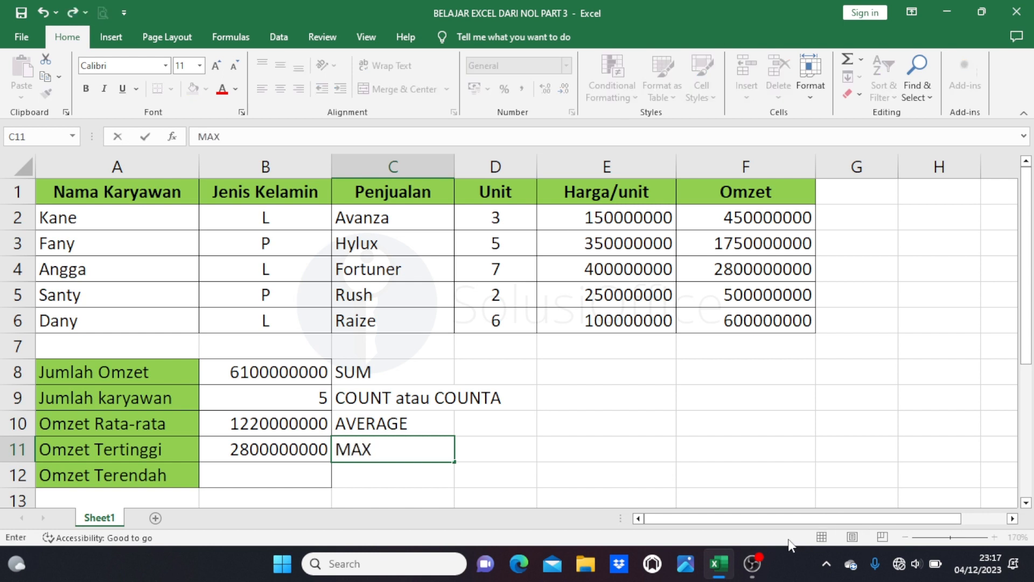
{"action": "key", "text": "Return"}
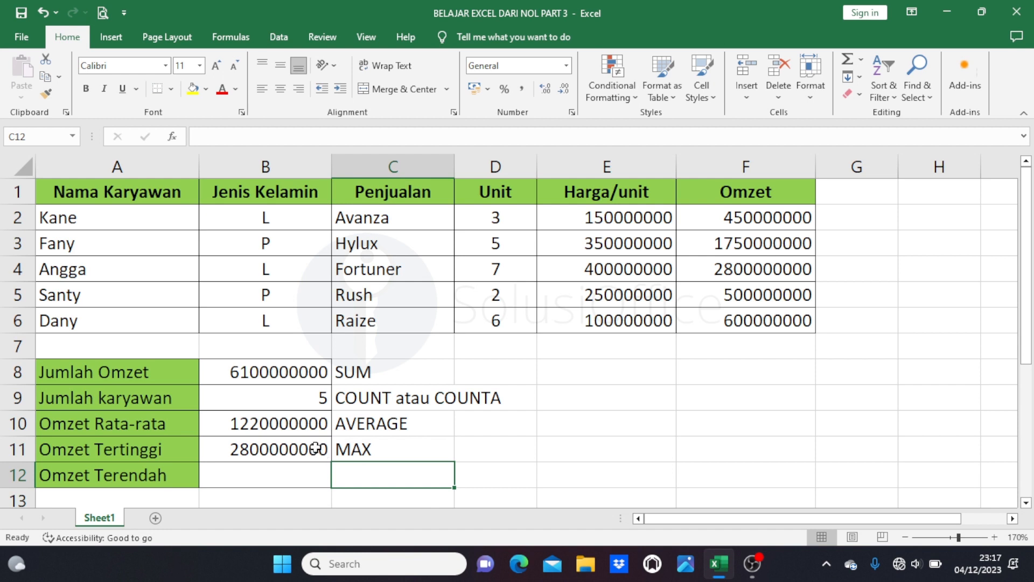
Enter the formula =MIN(F2:F6) in B12 to find Omzet Terendah from the Omzet column.
{"action": "left_click", "coordinate": [282, 473]}
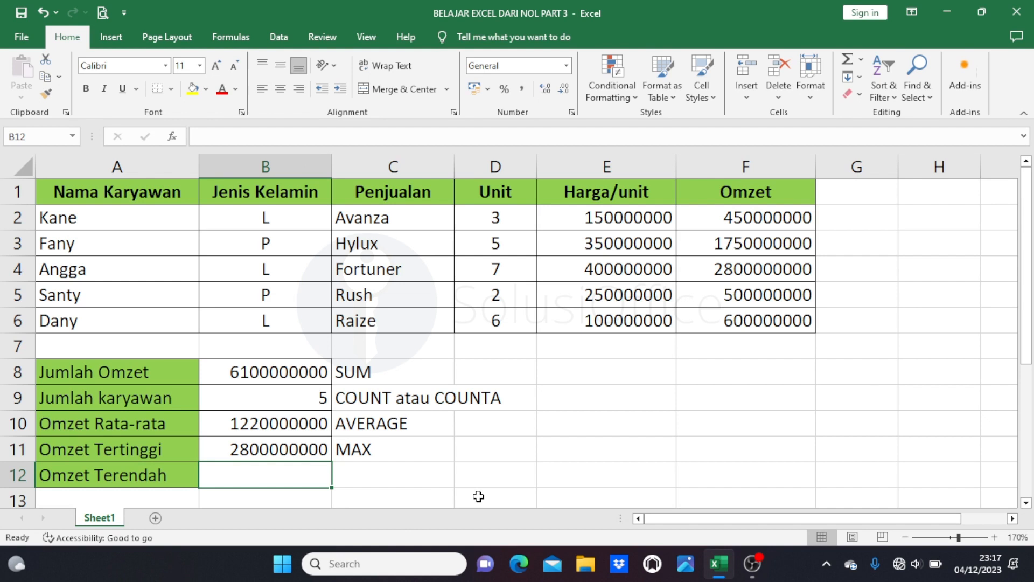
{"action": "type", "text": "=MIN"}
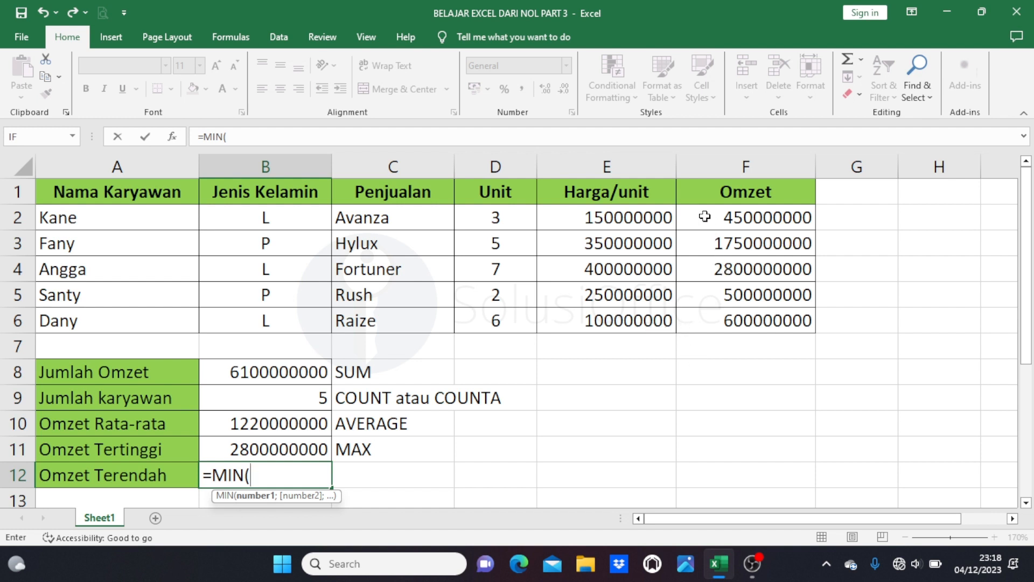
{"action": "left_click_drag", "start_coordinate": [704, 216], "coordinate": [721, 307]}
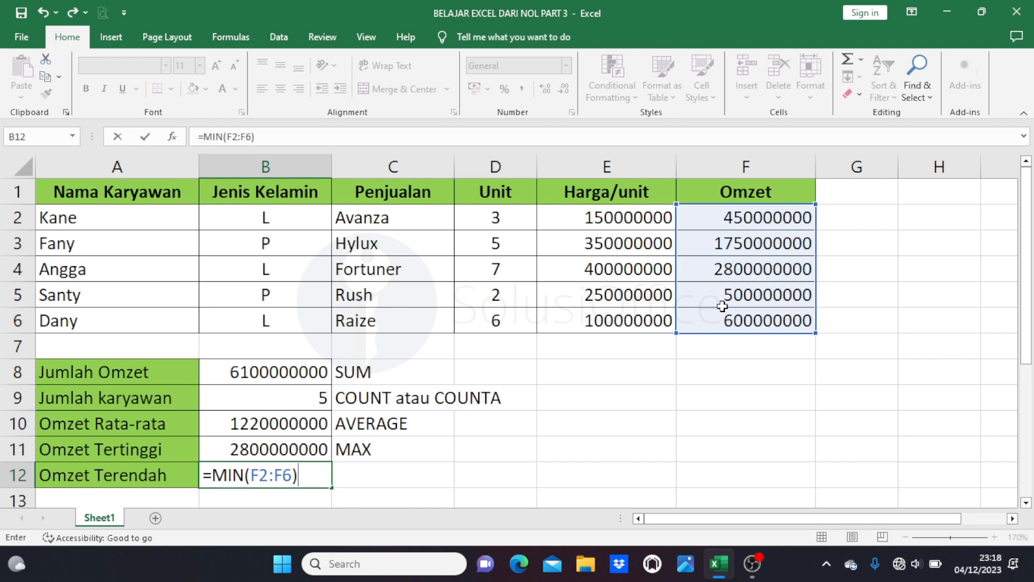
{"action": "key", "text": "Return"}
{"action": "scroll", "coordinate": [721, 303], "scroll_direction": "up", "scroll_amount": 1}
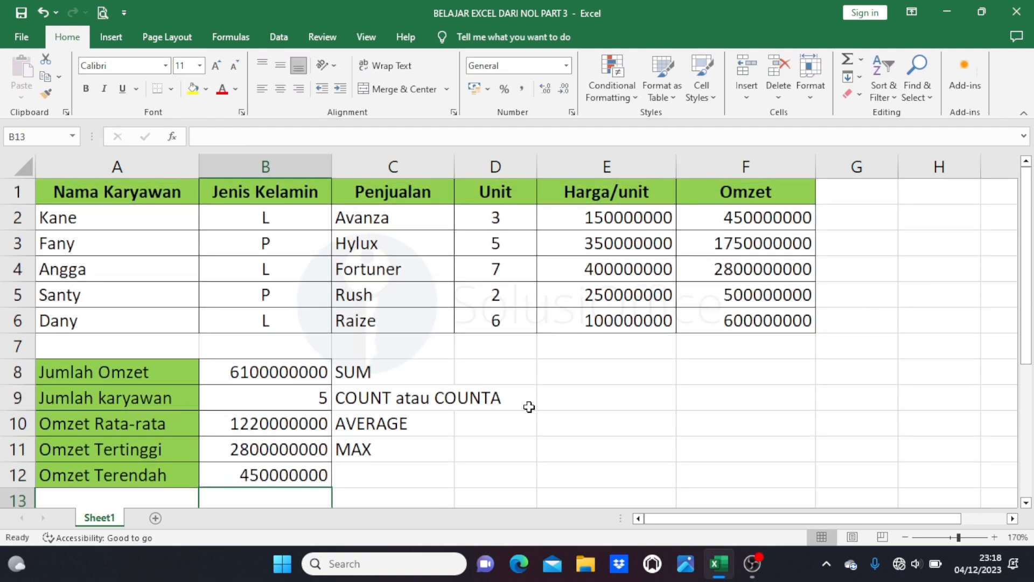
Check the Omzet Terendah result against the Omzet column and write the note "MIN" next to it in C12.
{"action": "left_click", "coordinate": [309, 476]}
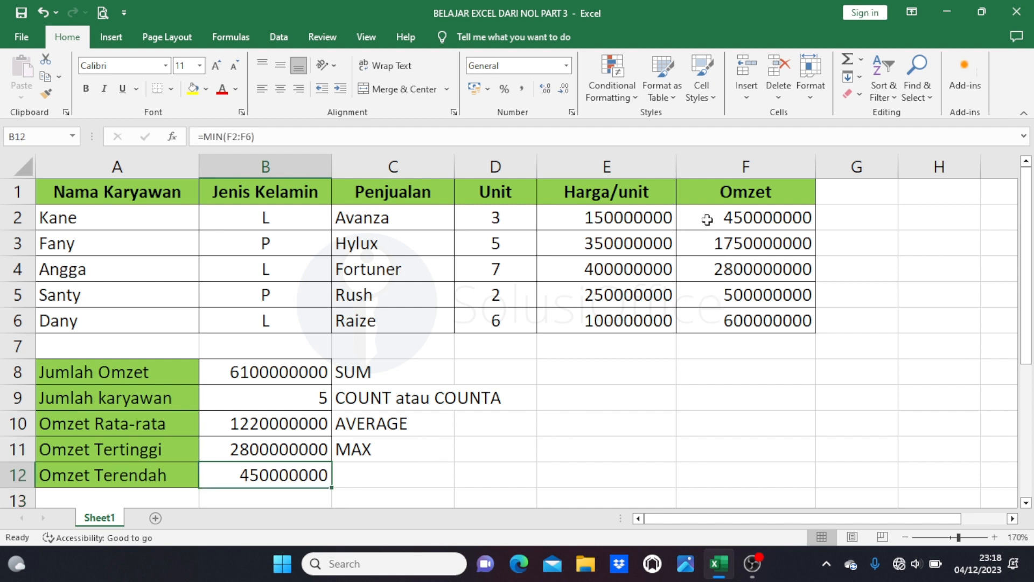
{"action": "left_click_drag", "start_coordinate": [707, 220], "coordinate": [737, 311]}
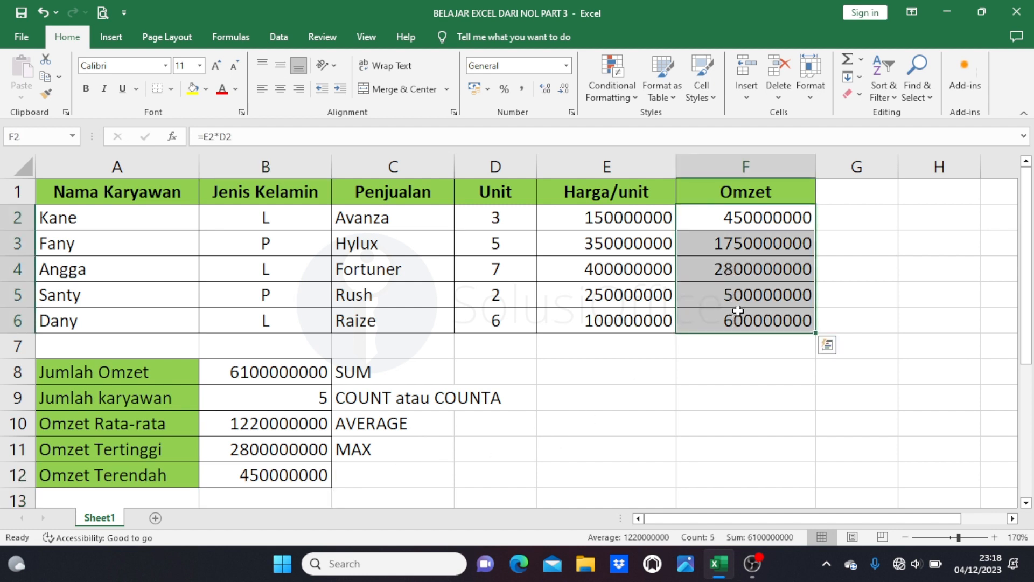
{"action": "left_click", "coordinate": [726, 213]}
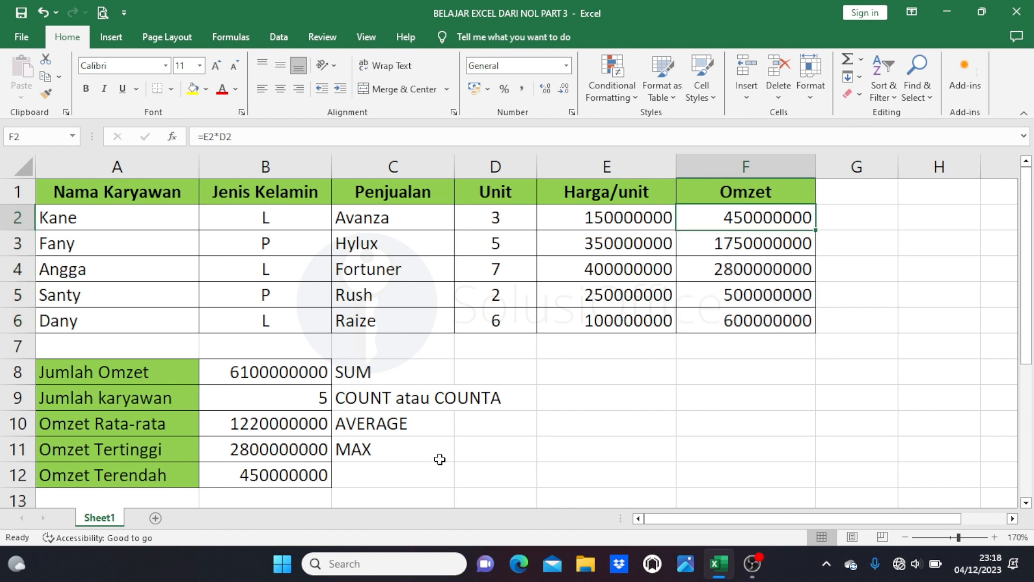
{"action": "left_click", "coordinate": [375, 475]}
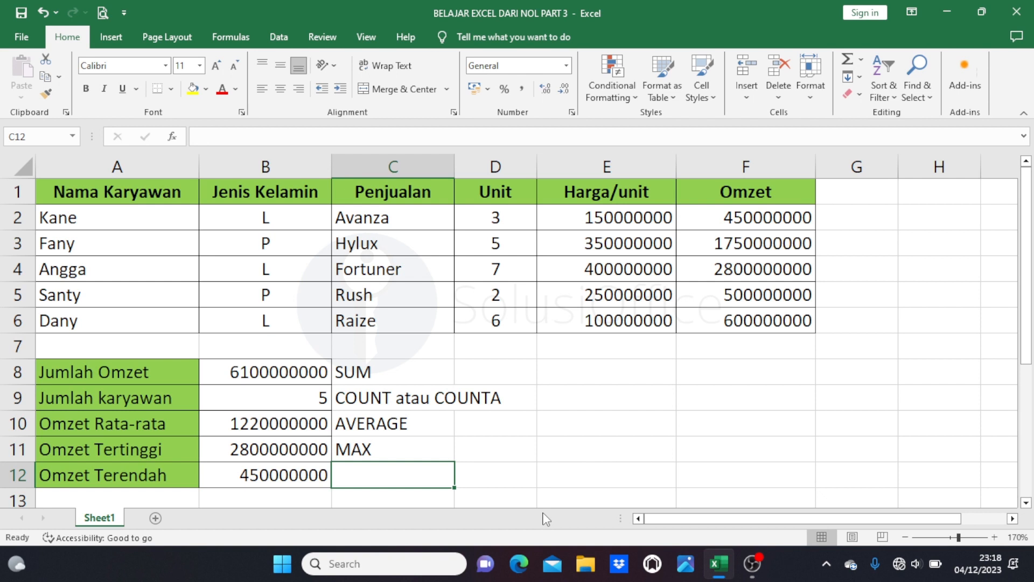
{"action": "type", "text": "MIN"}
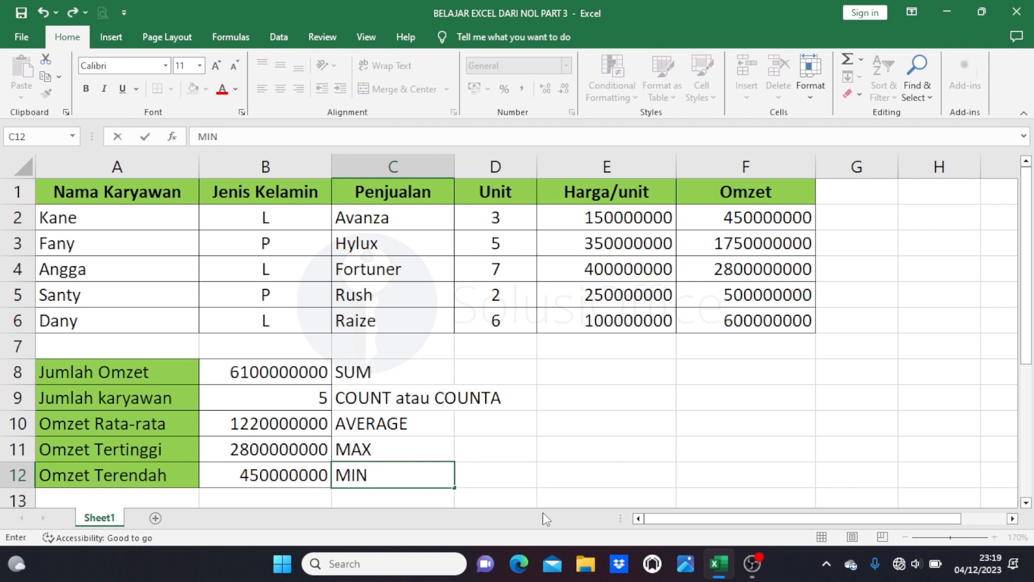
{"action": "key", "text": "Tab"}
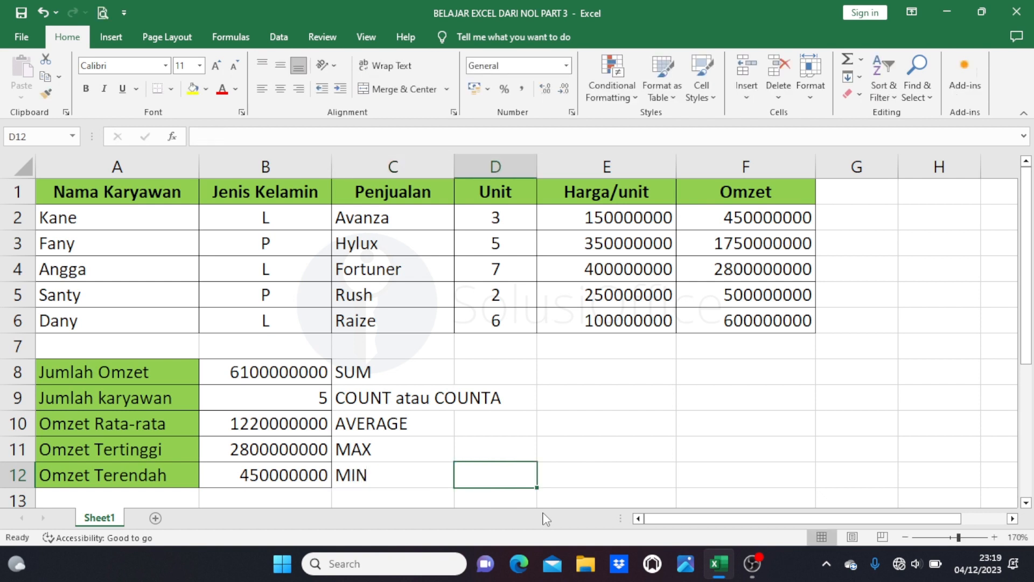